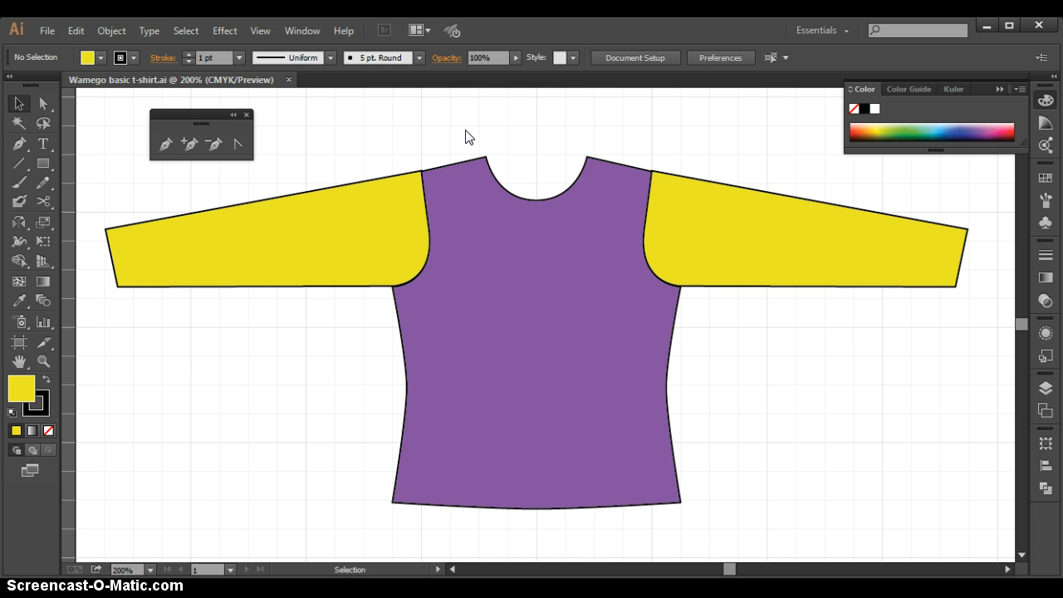
# Duplicate the two curved segments of the purple shirt body's neckline as a separate path
pyautogui.press('z')
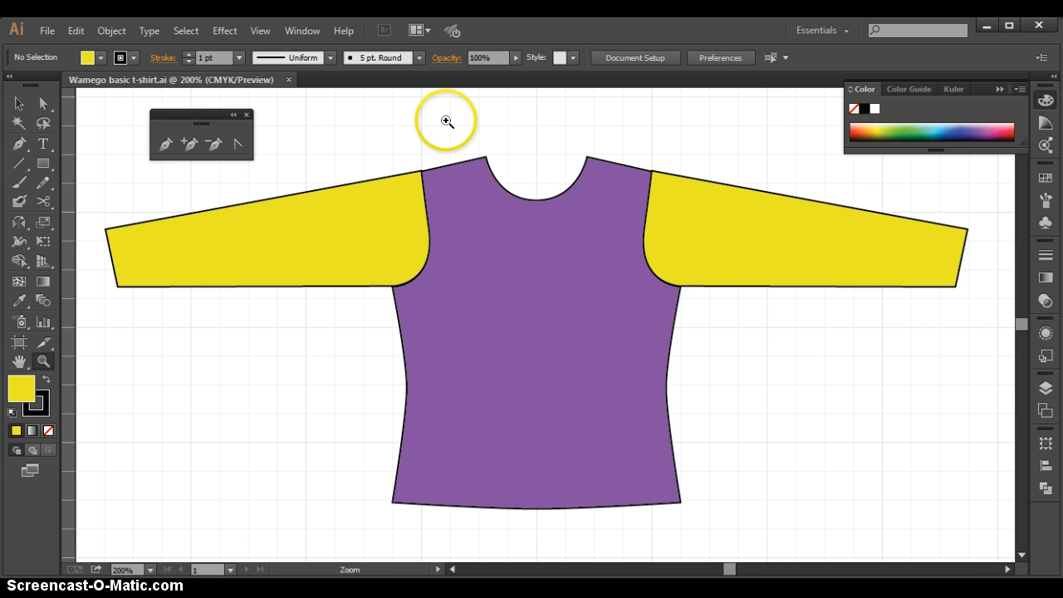
pyautogui.moveTo(451, 119); pyautogui.dragTo(631, 240)
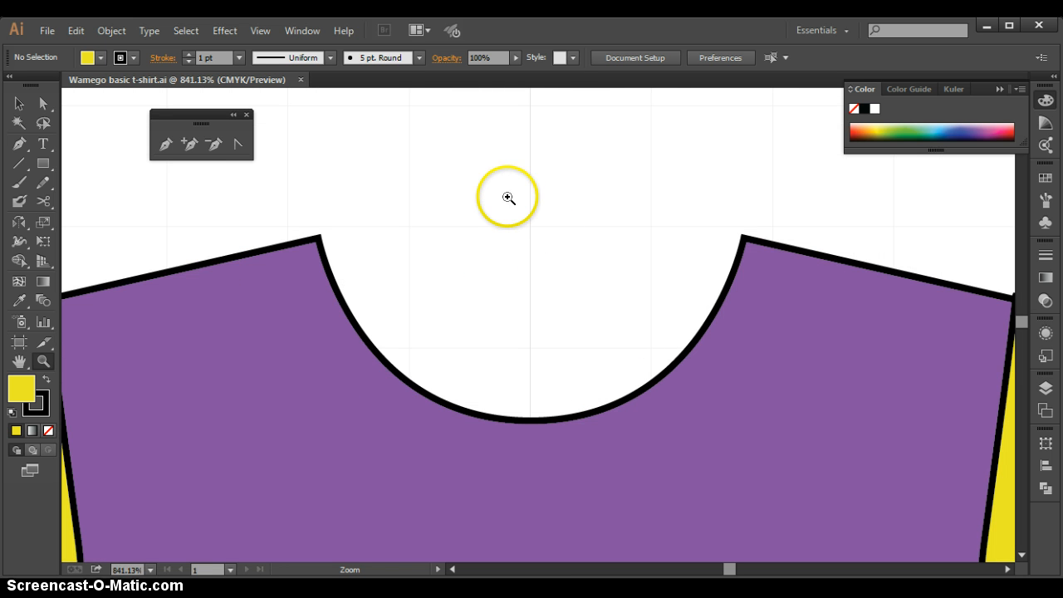
pyautogui.press('space')
pyautogui.moveTo(507, 194); pyautogui.dragTo(471, 257)
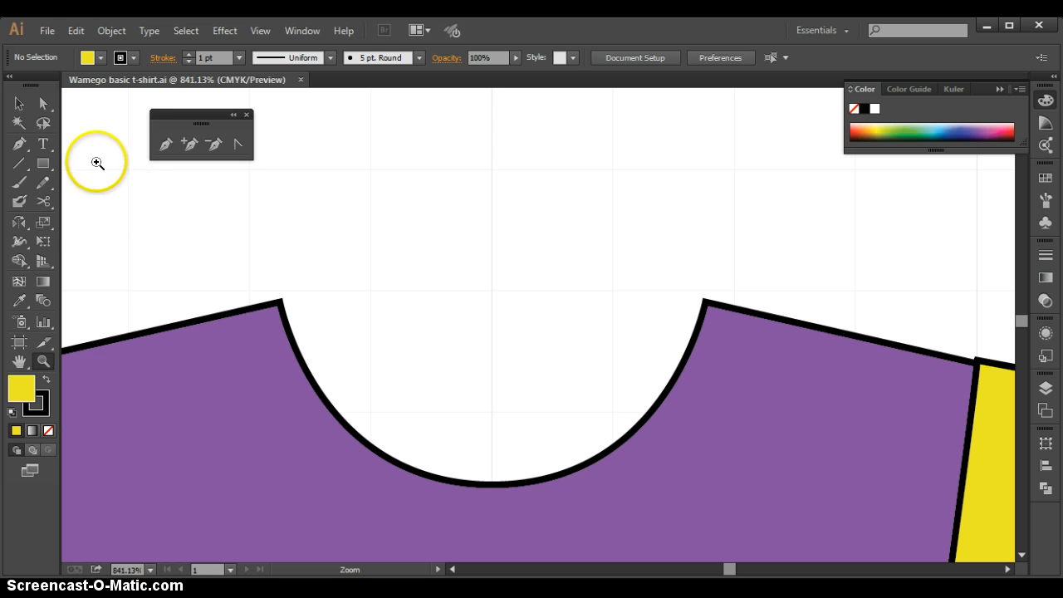
pyautogui.click(44, 102)
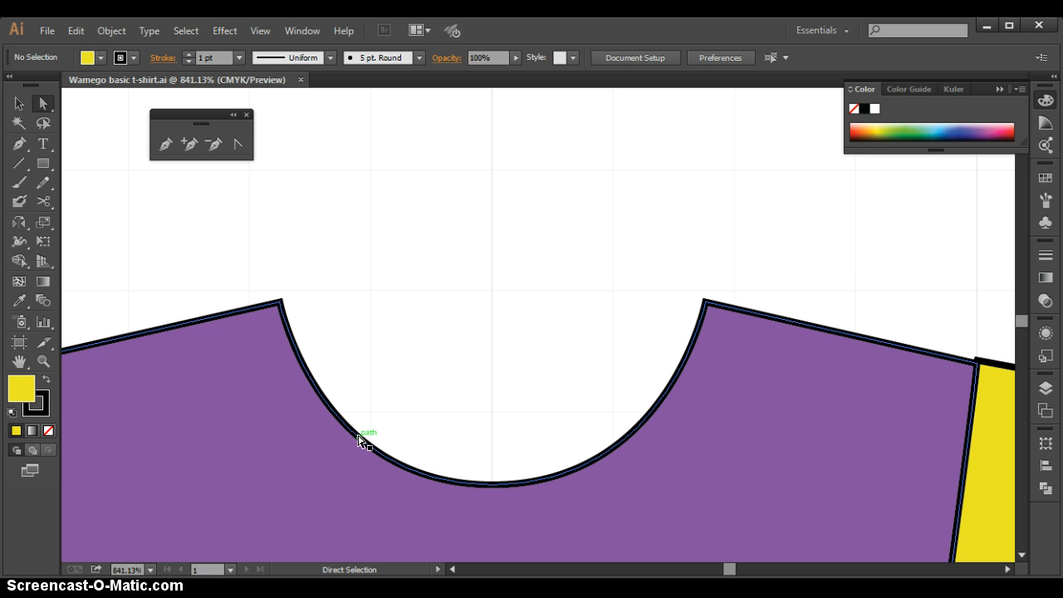
pyautogui.click(359, 438)
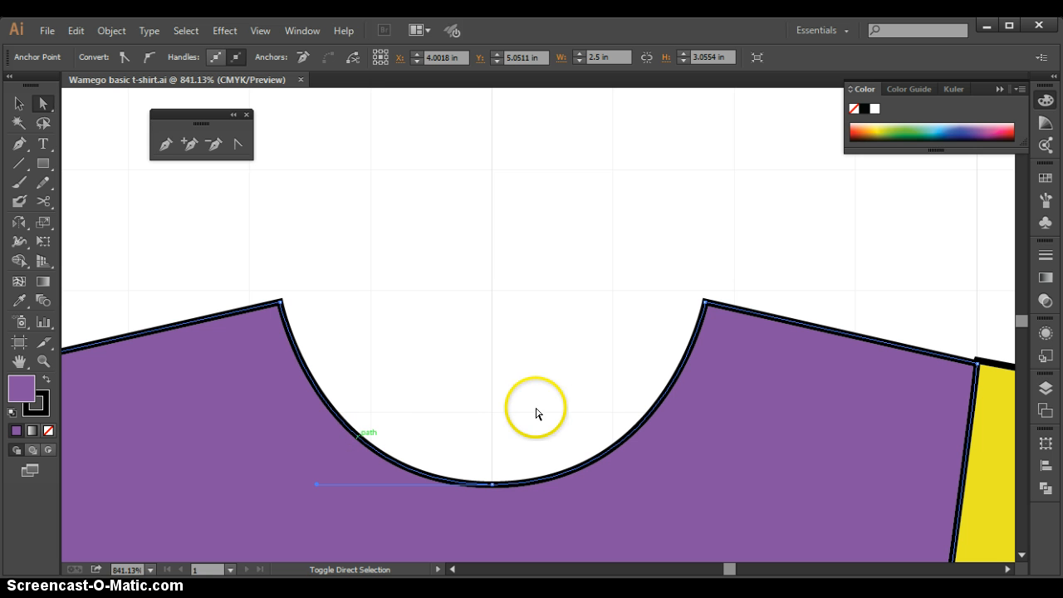
pyautogui.click(619, 440)
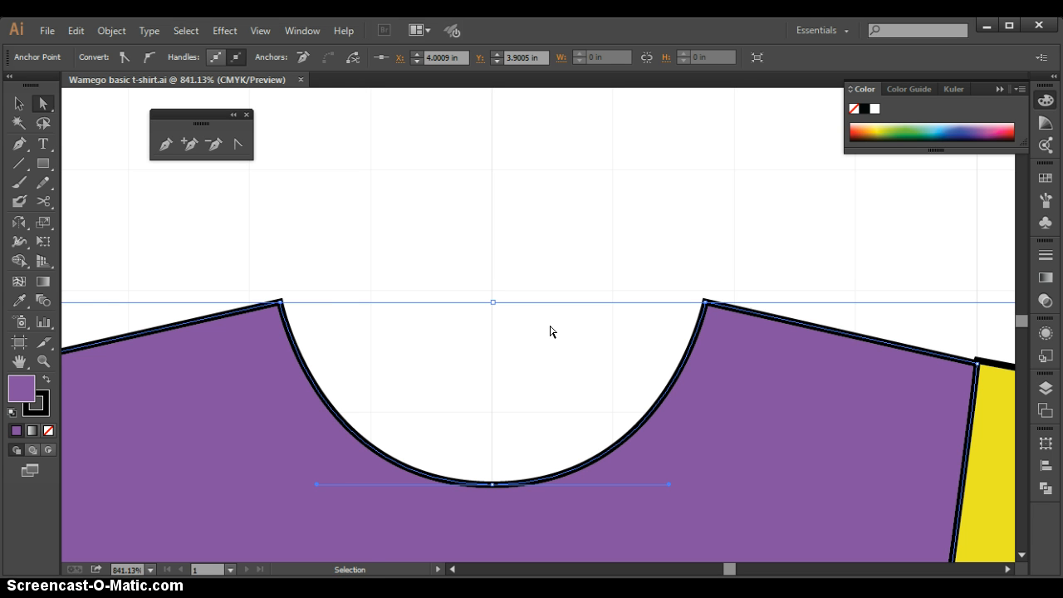
pyautogui.press('ctrl')
pyautogui.hotkey('ctrl', 'v')
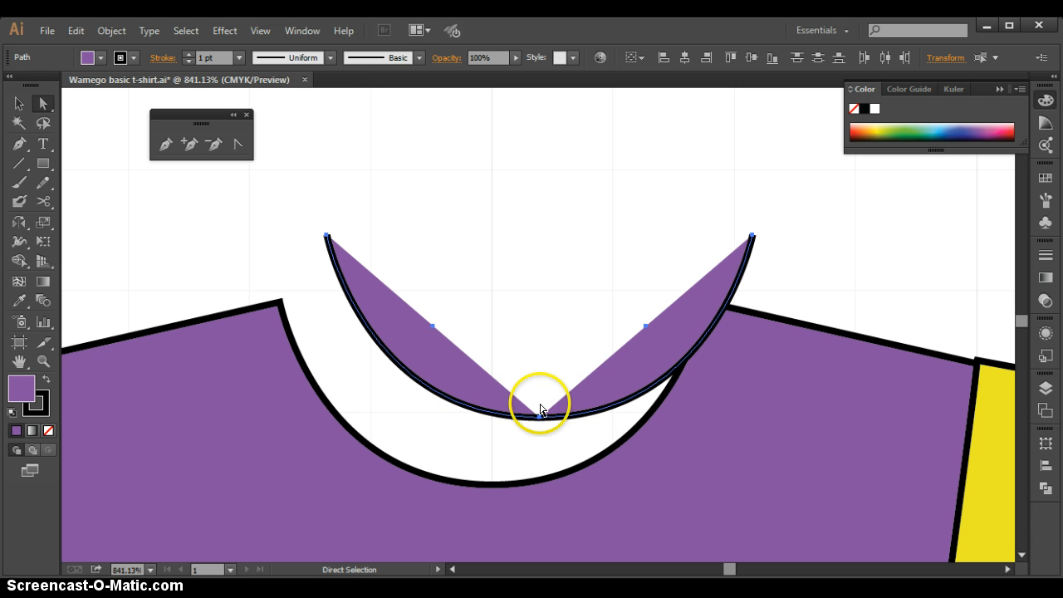
# Move the duplicated neckline curve directly above the shirt's neckline, with its ends aligned horizontally to the neckline's corners
pyautogui.keyDown('shift'); pyautogui.click(490, 484); pyautogui.keyUp('shift')
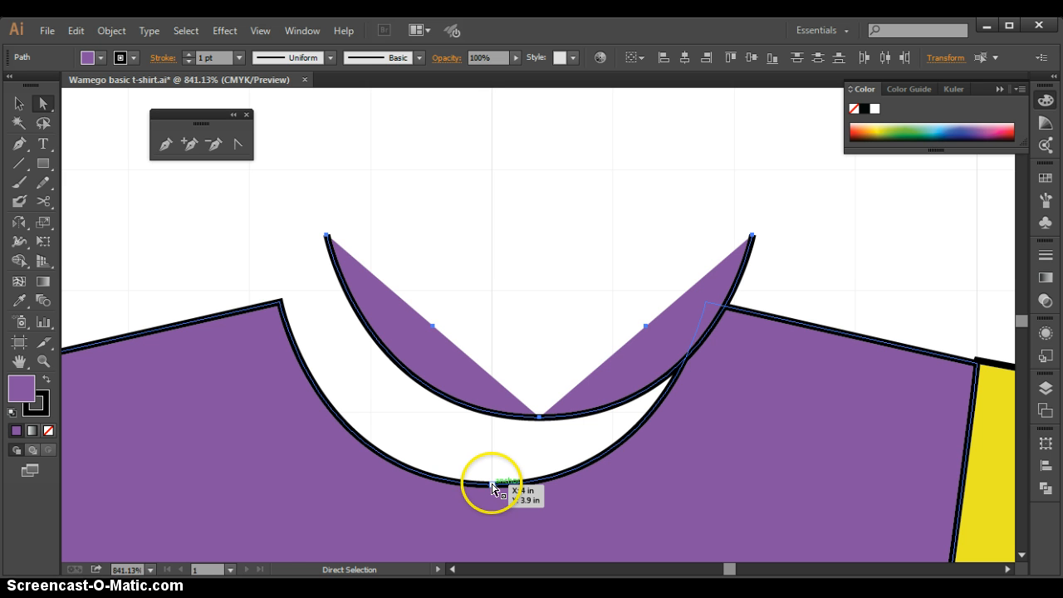
pyautogui.keyDown('shift'); pyautogui.click(444, 476); pyautogui.keyUp('shift')
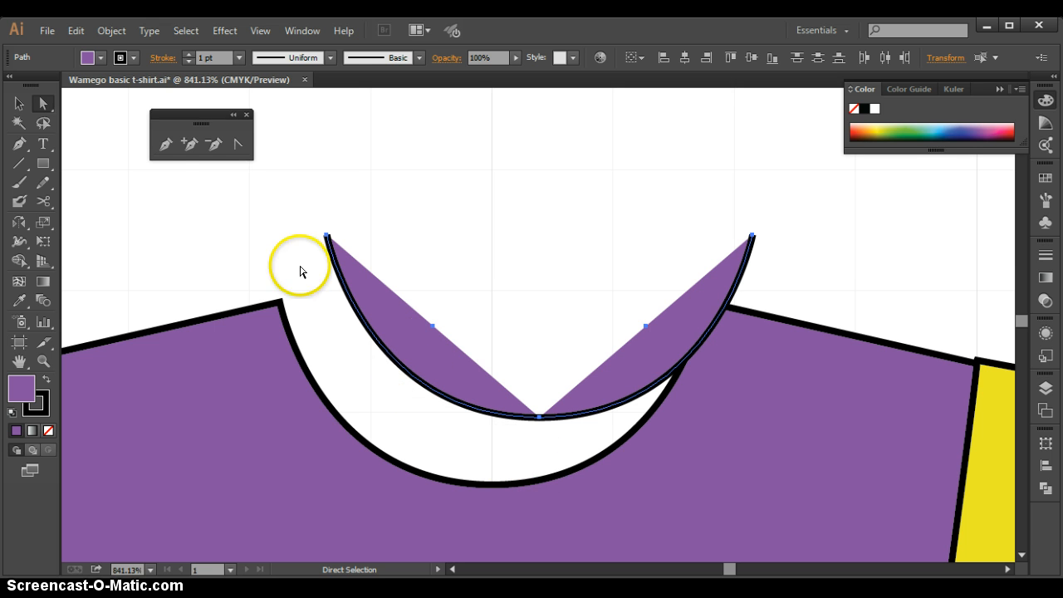
pyautogui.click(19, 103)
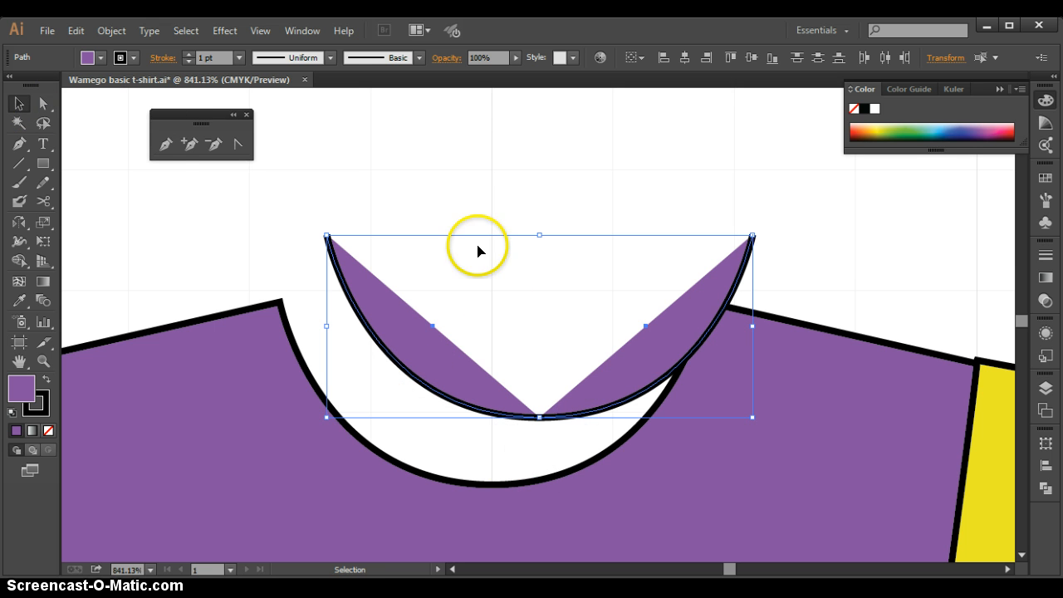
pyautogui.moveTo(600, 393); pyautogui.dragTo(555, 403)
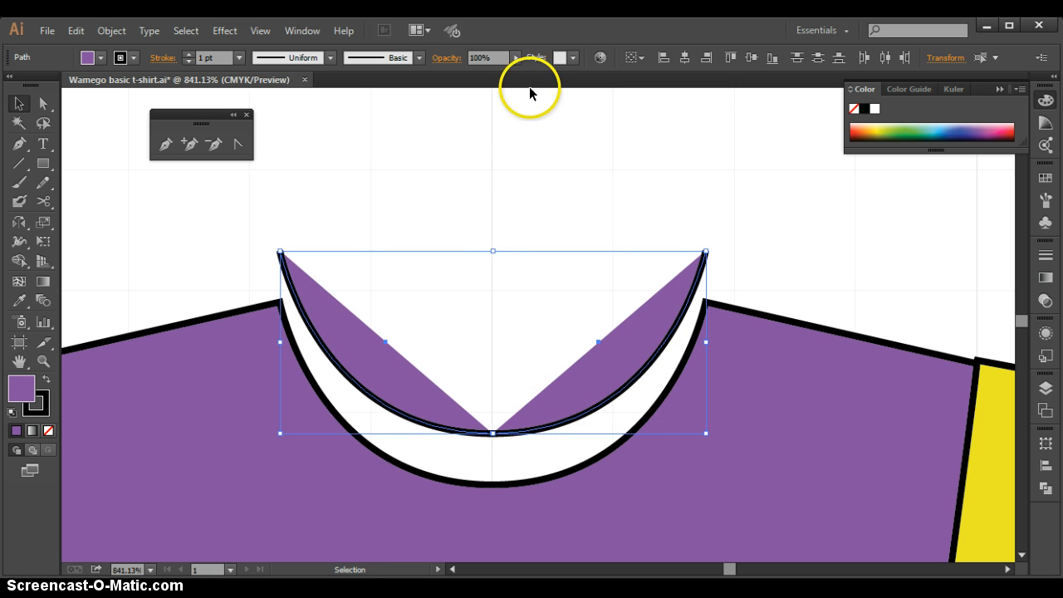
pyautogui.click(739, 255)
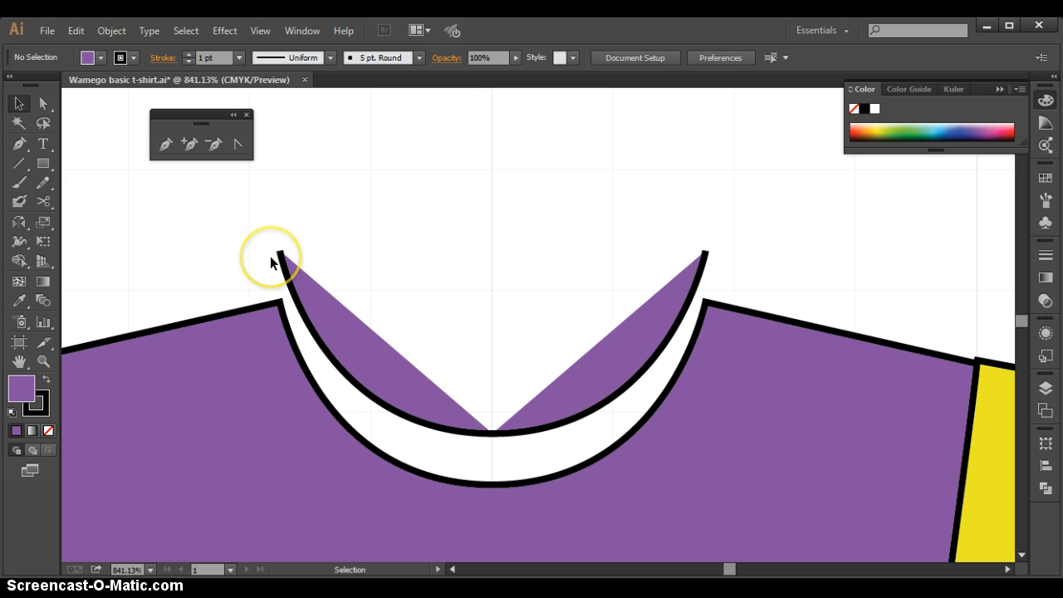
# With the Pen tool, extend the duplicated curve's right end about 0.1 in up and inward, then curve down to a smooth centre anchor
pyautogui.click(163, 146)
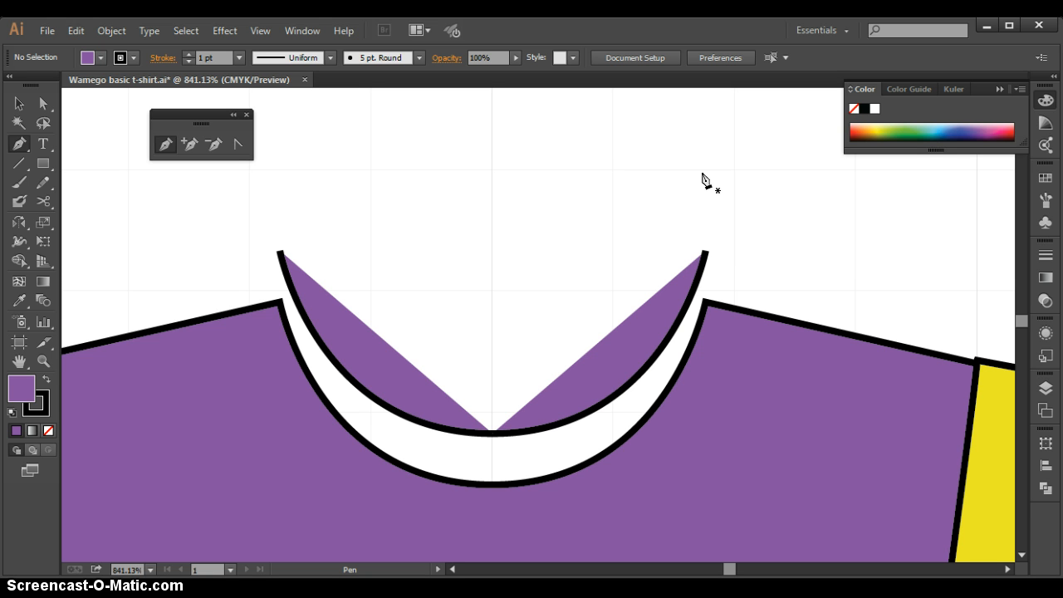
pyautogui.click(706, 253)
pyautogui.moveTo(705, 254); pyautogui.dragTo(690, 211)
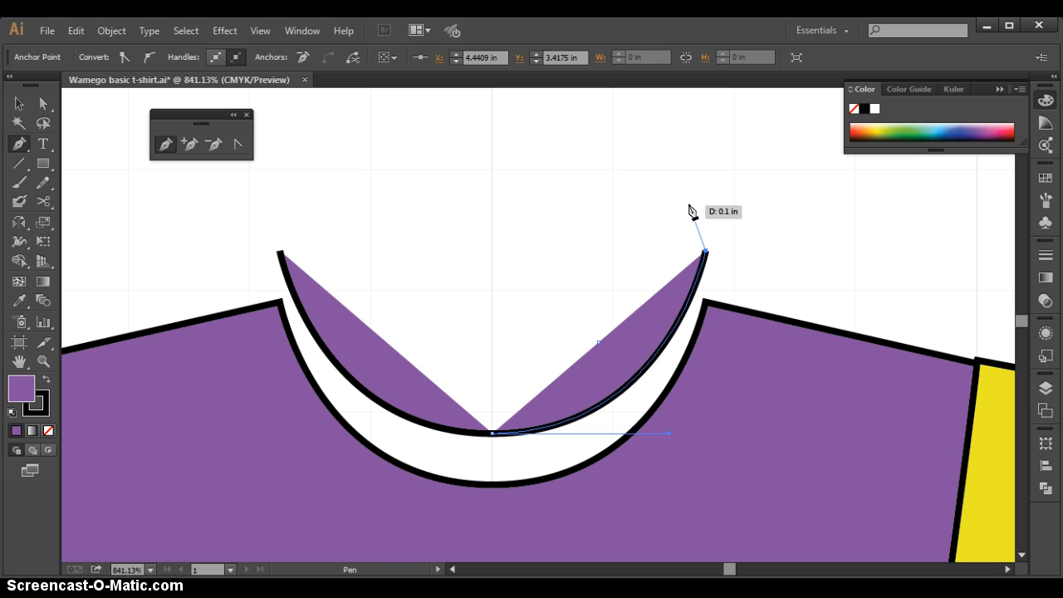
pyautogui.moveTo(689, 211); pyautogui.dragTo(491, 382)
pyautogui.click(687, 207)
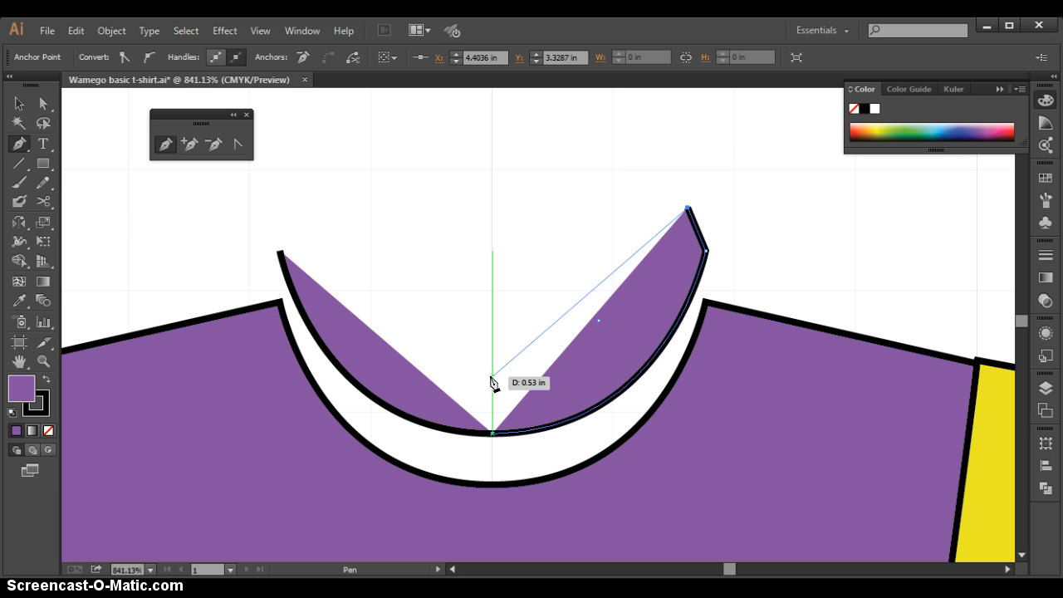
pyautogui.moveTo(491, 381); pyautogui.dragTo(399, 382)
pyautogui.press('shift')
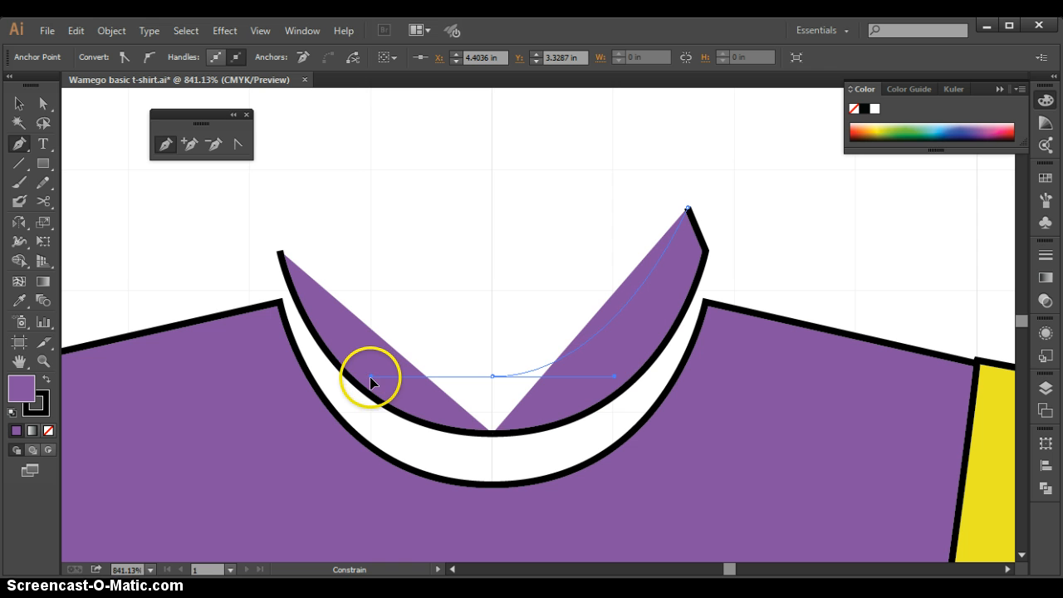
pyautogui.moveTo(370, 377); pyautogui.dragTo(351, 385)
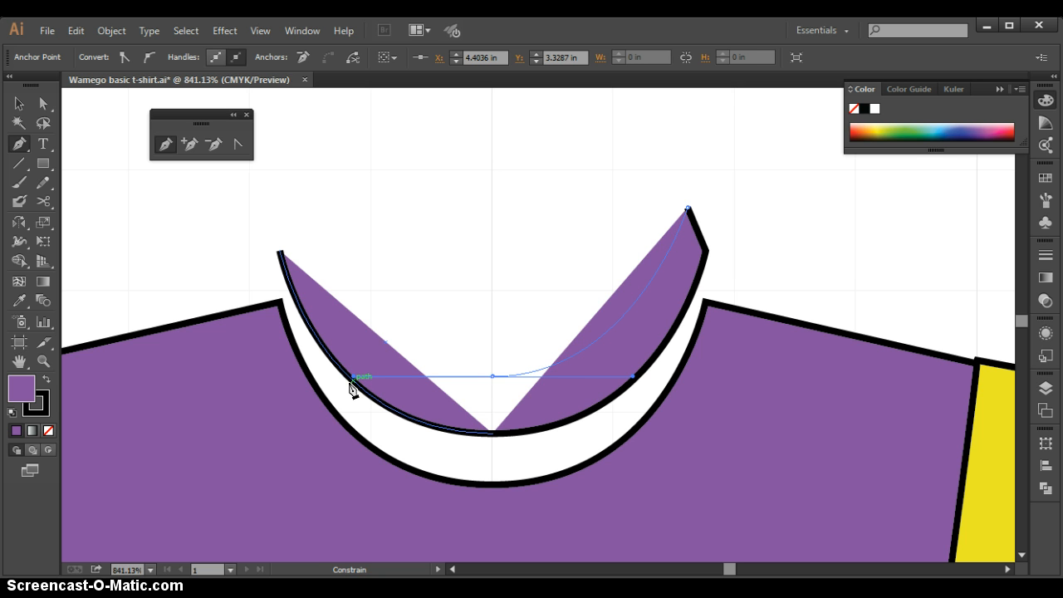
pyautogui.moveTo(351, 384); pyautogui.dragTo(350, 383)
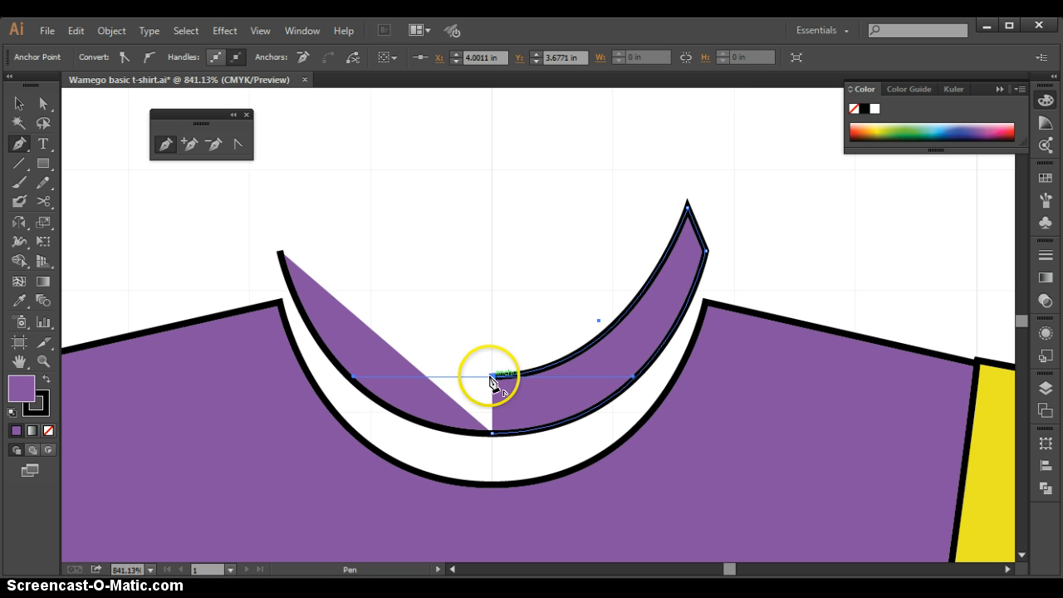
# Continue the inner curve to a left tip level with the right one and close the collar shape at the outer curve's left end
pyautogui.click(303, 211)
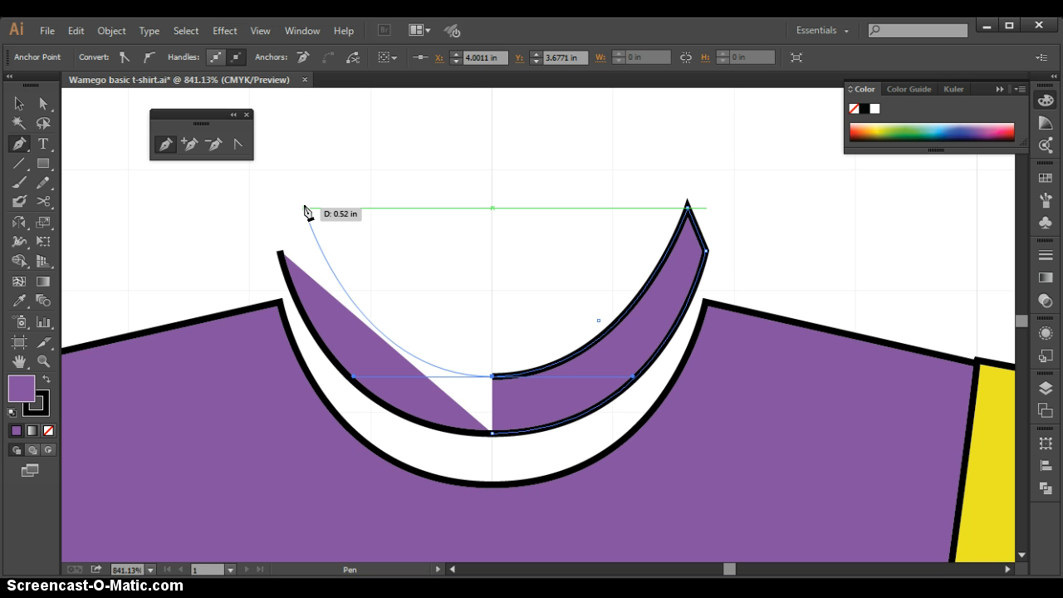
pyautogui.click(303, 209)
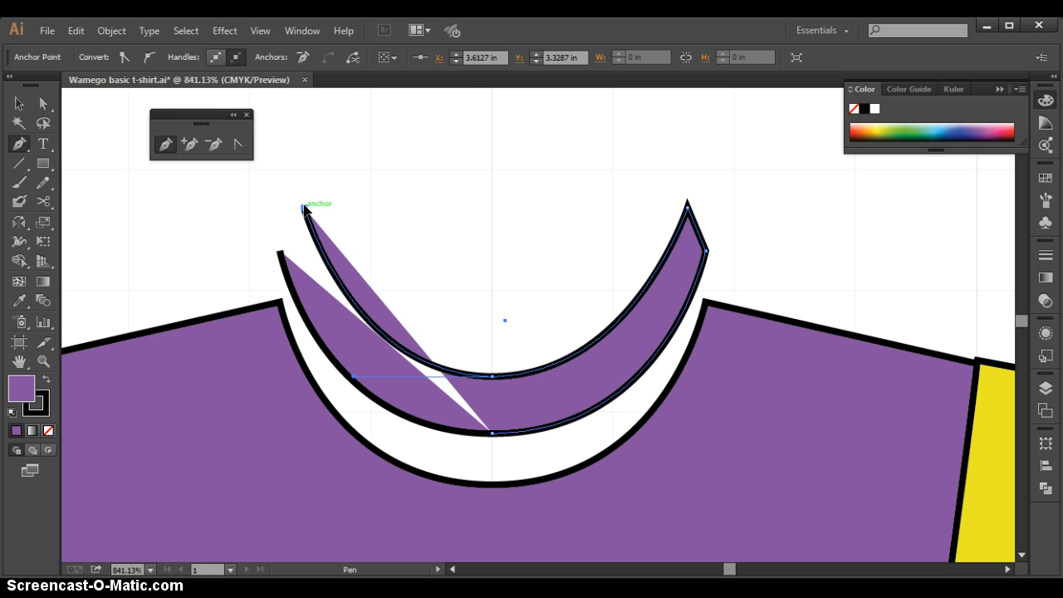
pyautogui.moveTo(304, 209); pyautogui.dragTo(280, 254)
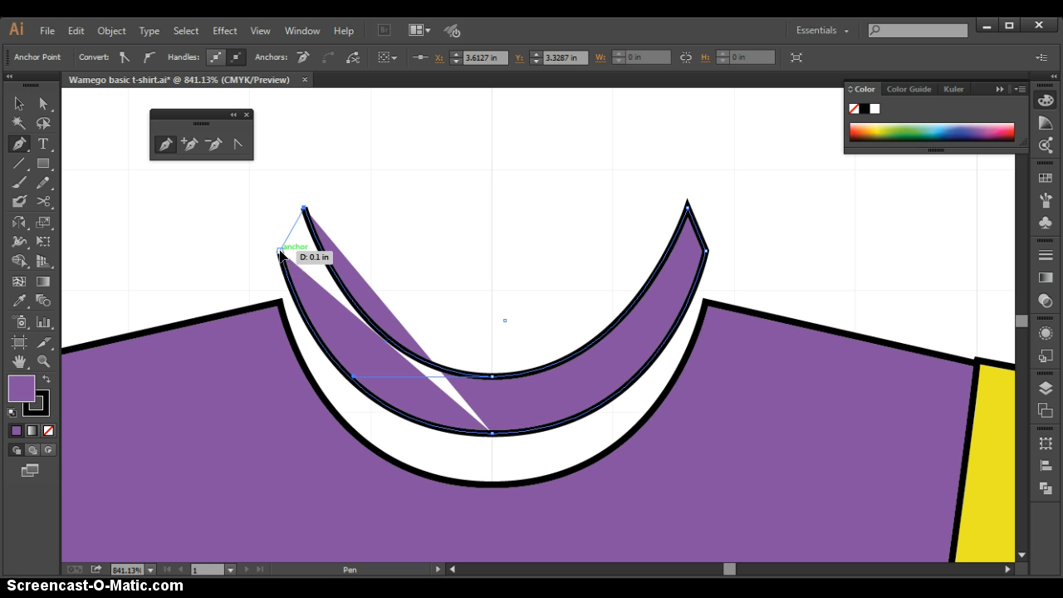
pyautogui.click(280, 253)
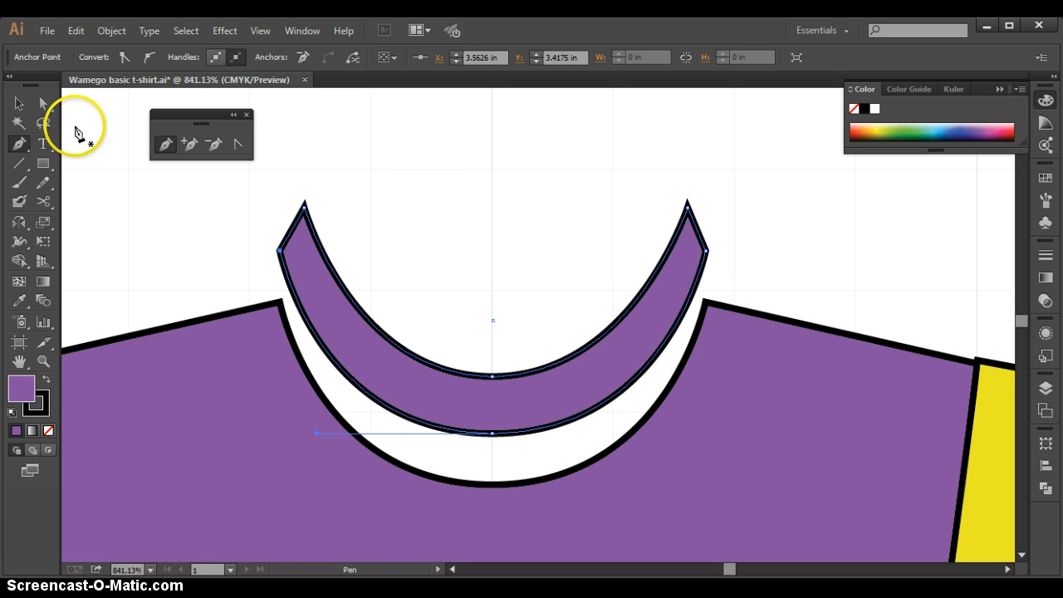
# Lower the centre anchor of the collar's inner curve slightly, to about Y 3.69 in
pyautogui.click(42, 103)
pyautogui.click(554, 249)
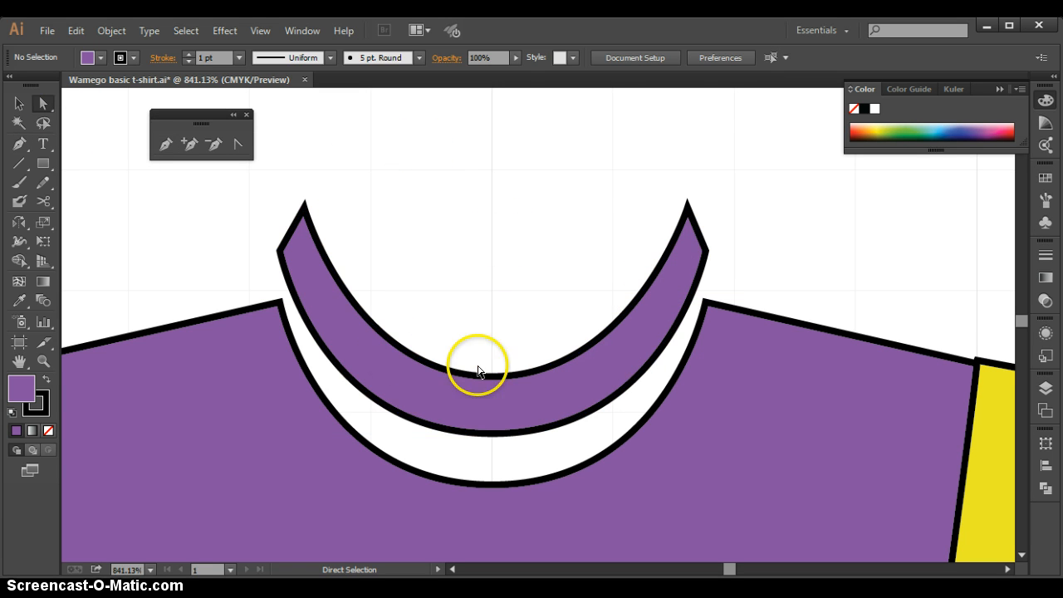
pyautogui.click(692, 223)
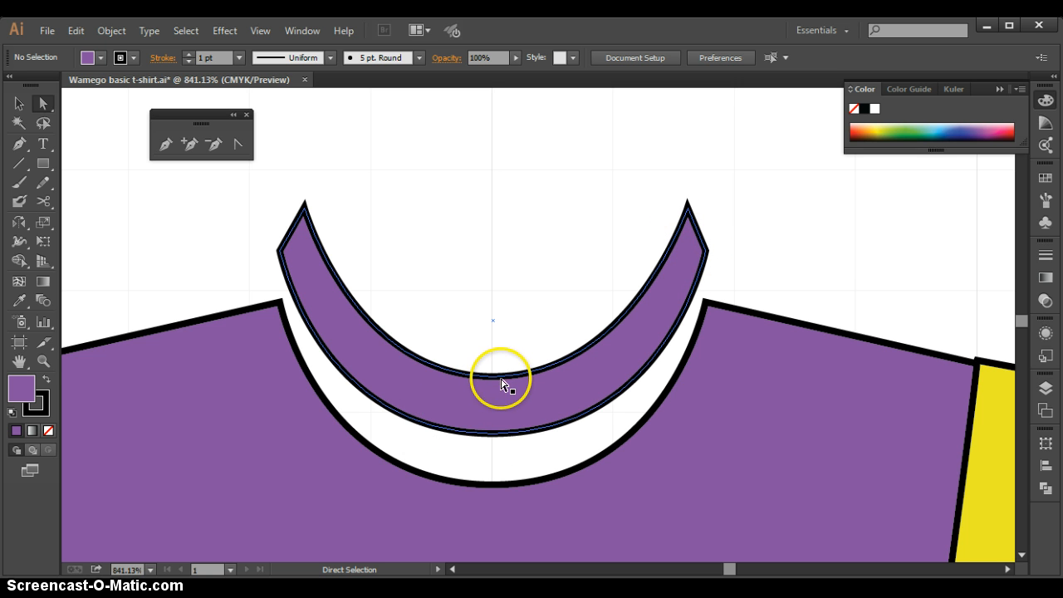
pyautogui.click(493, 379)
pyautogui.moveTo(493, 378); pyautogui.dragTo(492, 384)
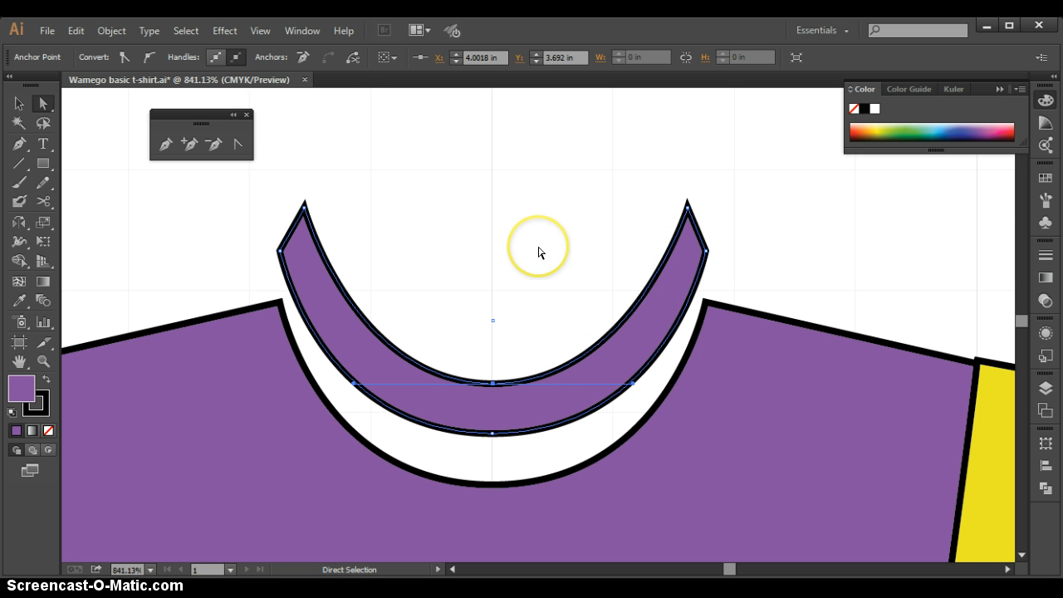
pyautogui.click(695, 249)
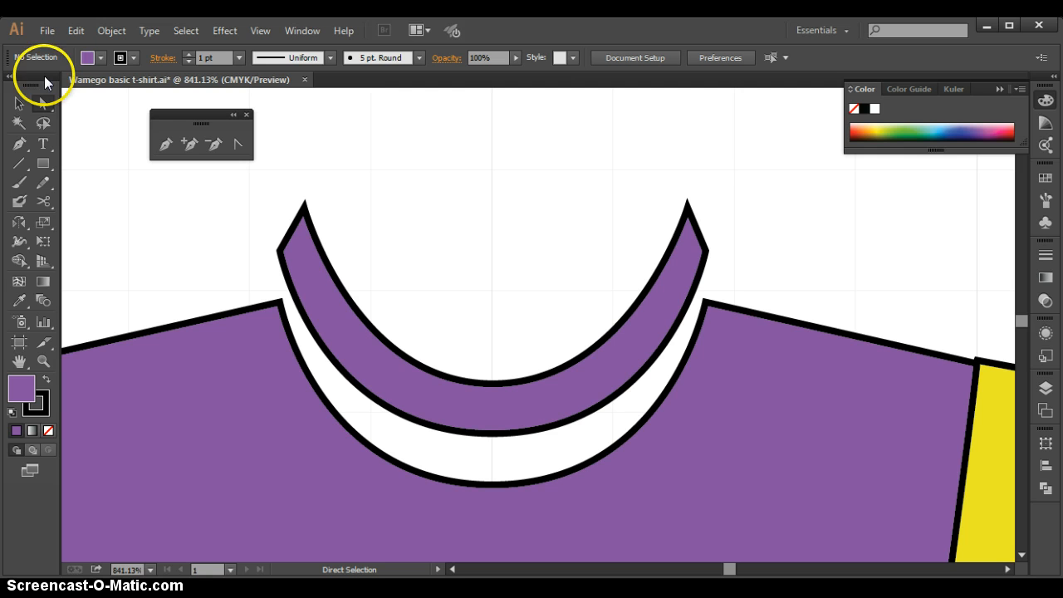
# Move the collar shape down so its outer curve fits exactly onto the shirt's neckline
pyautogui.click(18, 103)
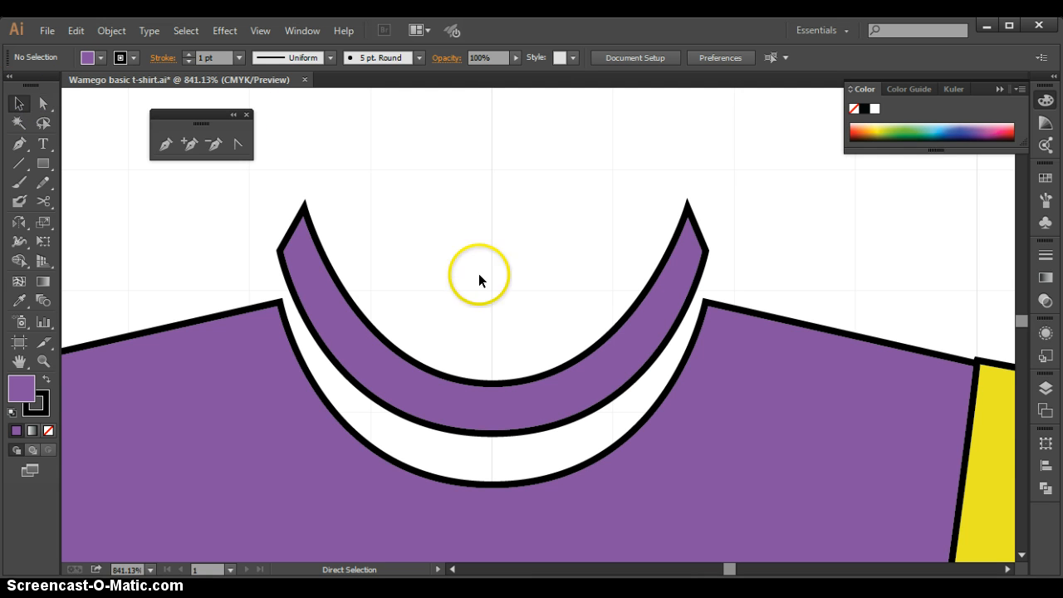
pyautogui.click(494, 409)
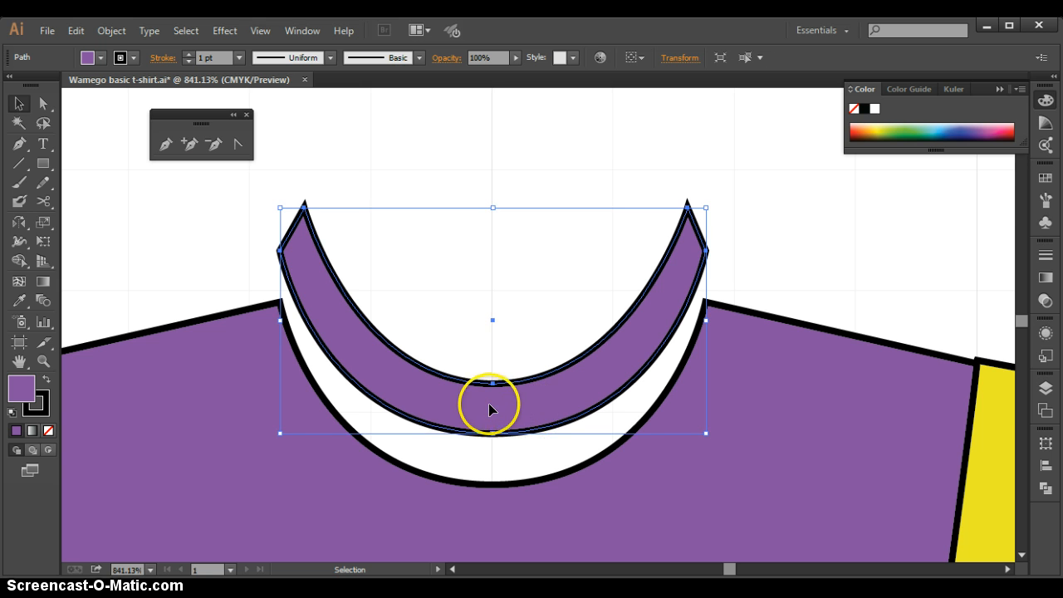
pyautogui.moveTo(490, 401); pyautogui.dragTo(489, 457)
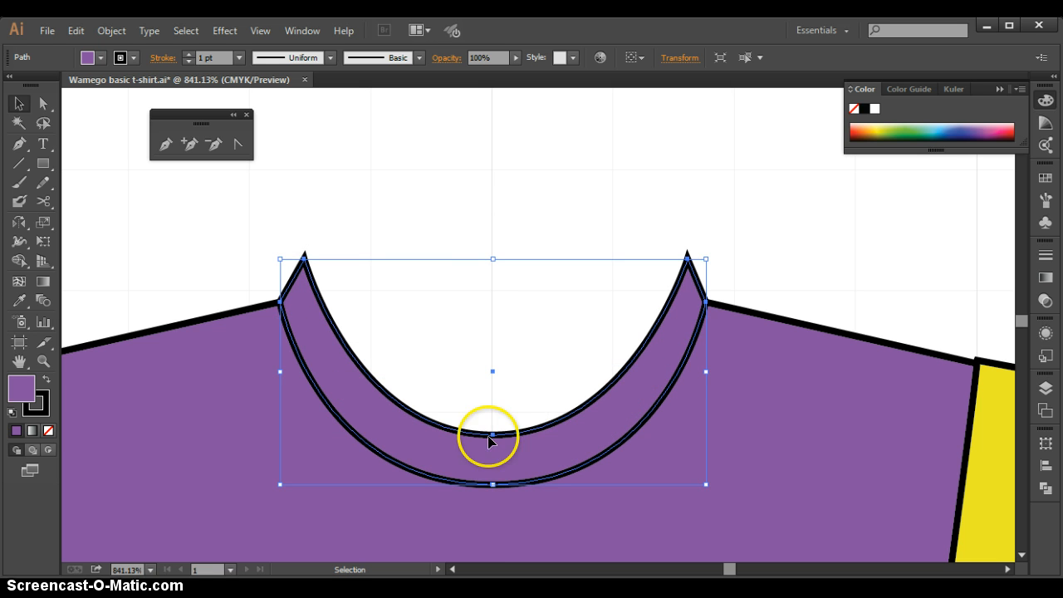
pyautogui.click(506, 170)
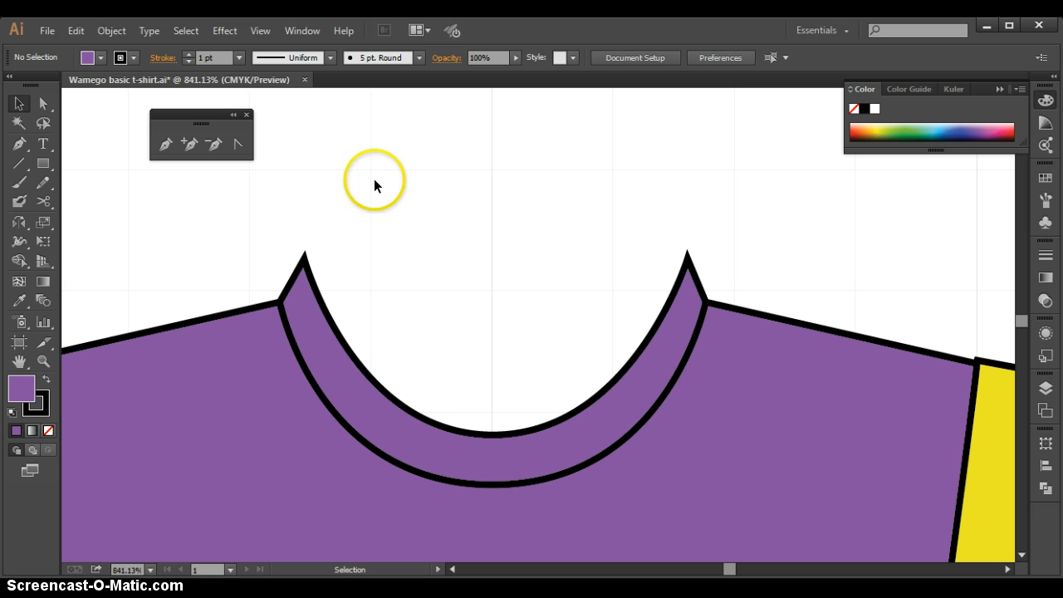
# Recolor the collar with the sleeve's yellow fill using the Eyedropper, and deselect it
pyautogui.click(570, 449)
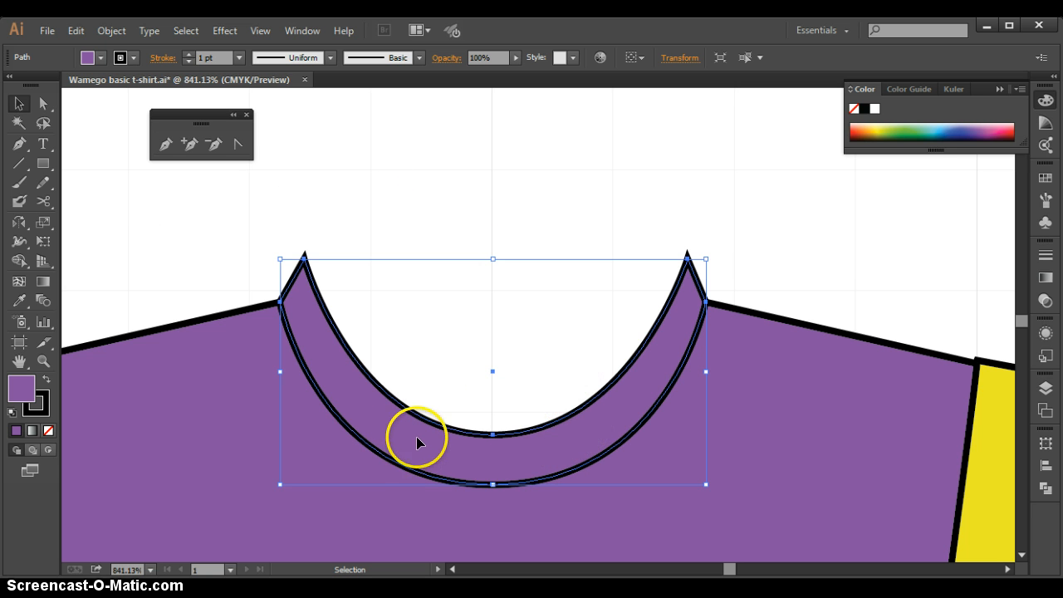
pyautogui.click(17, 304)
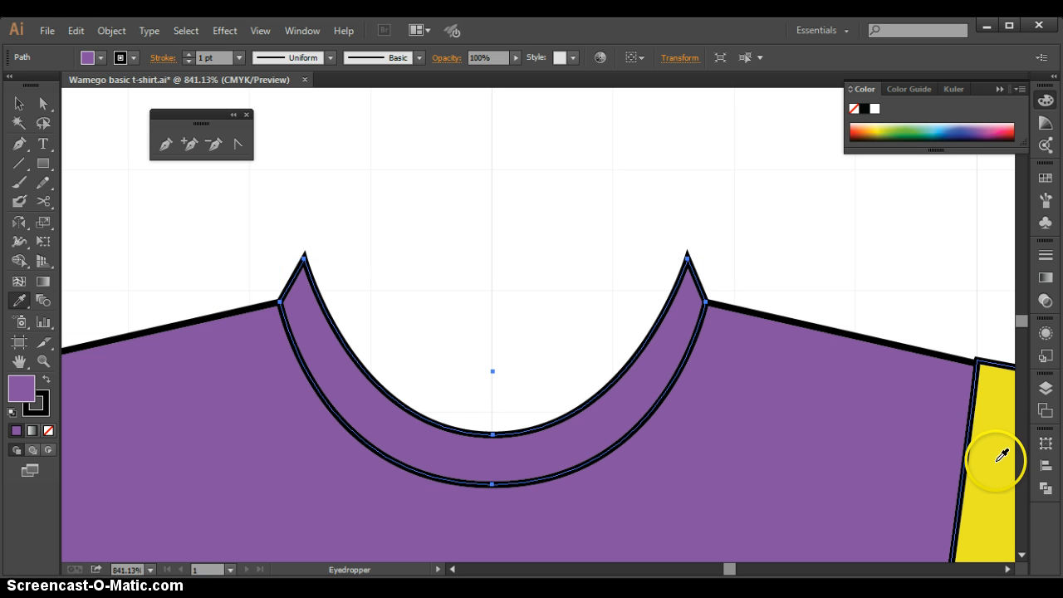
pyautogui.click(1002, 455)
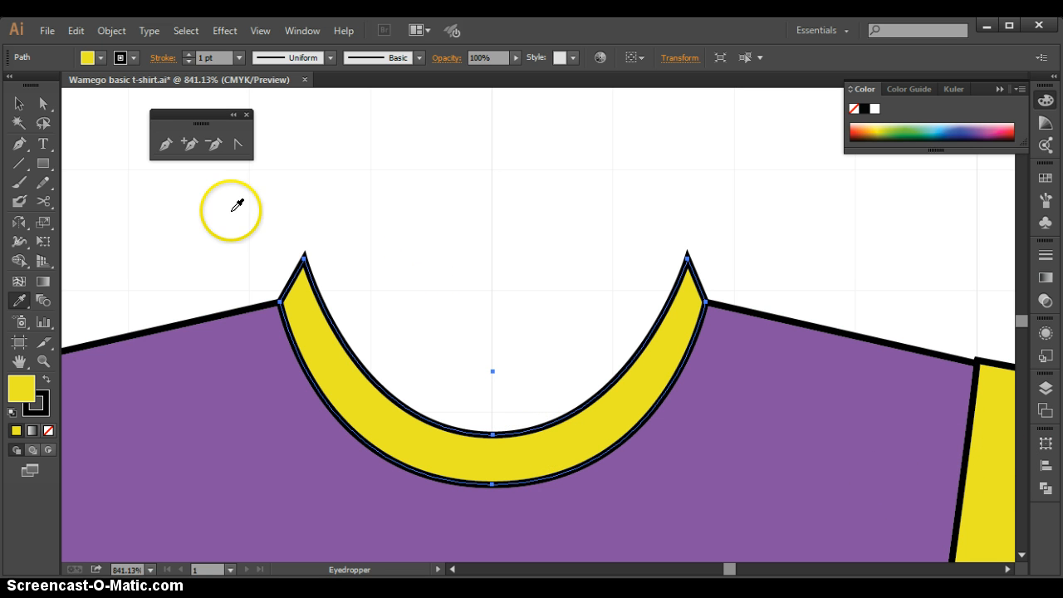
pyautogui.click(18, 103)
pyautogui.click(379, 166)
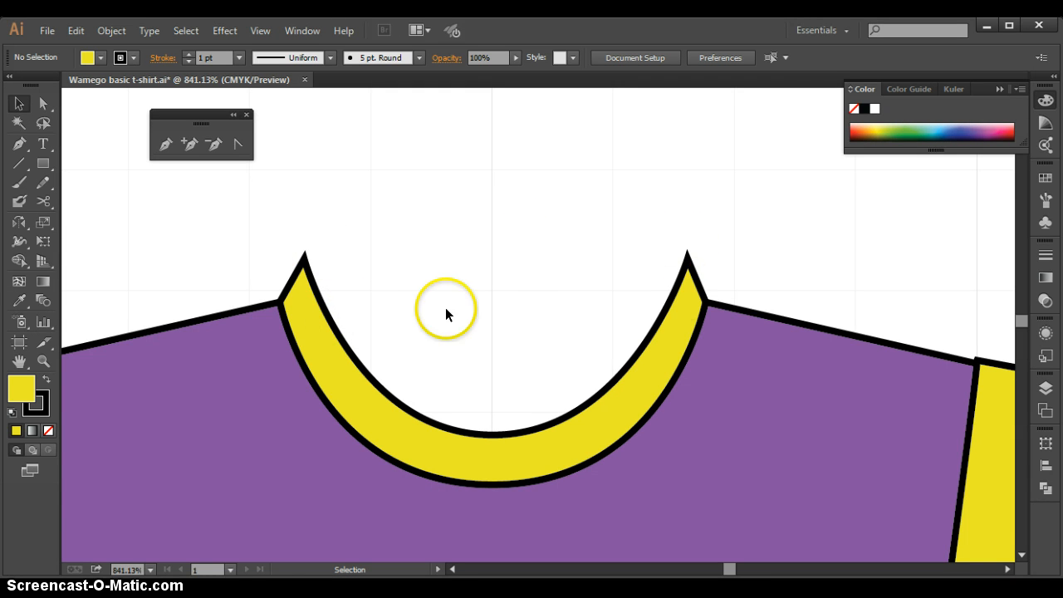
pyautogui.click(291, 320)
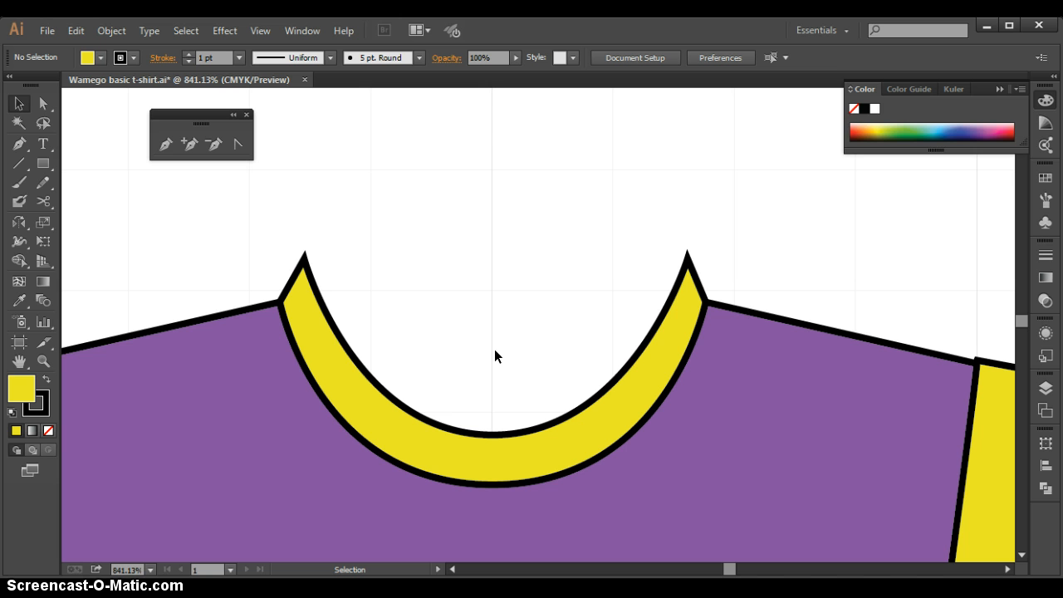
# Draw a rectangle about 0.79 in wide and 0.11 in high from the collar's left tip across to its right tip, and deselect it
pyautogui.click(44, 169)
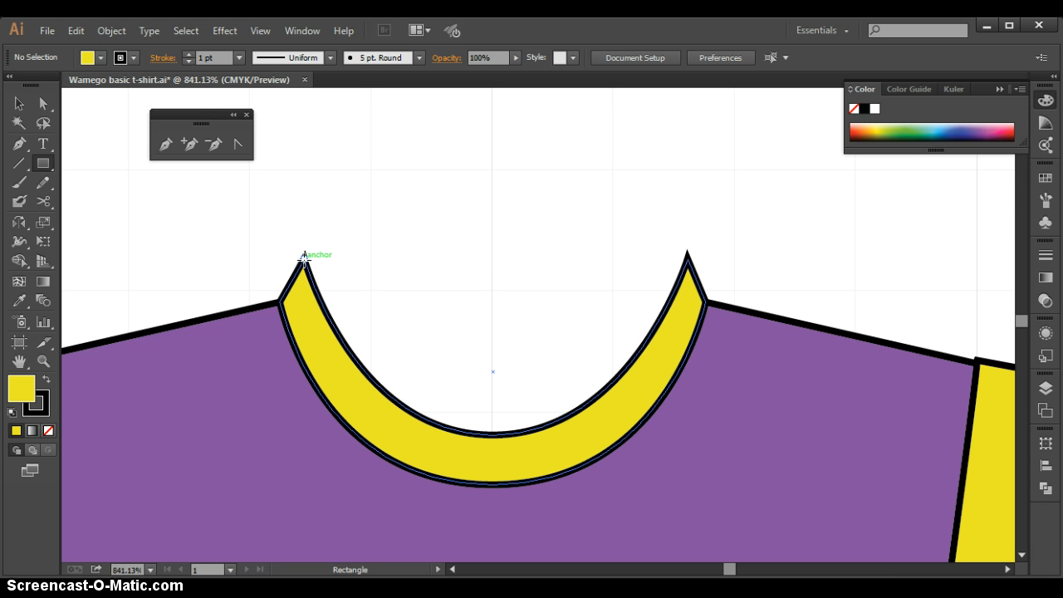
pyautogui.moveTo(304, 258); pyautogui.dragTo(687, 310)
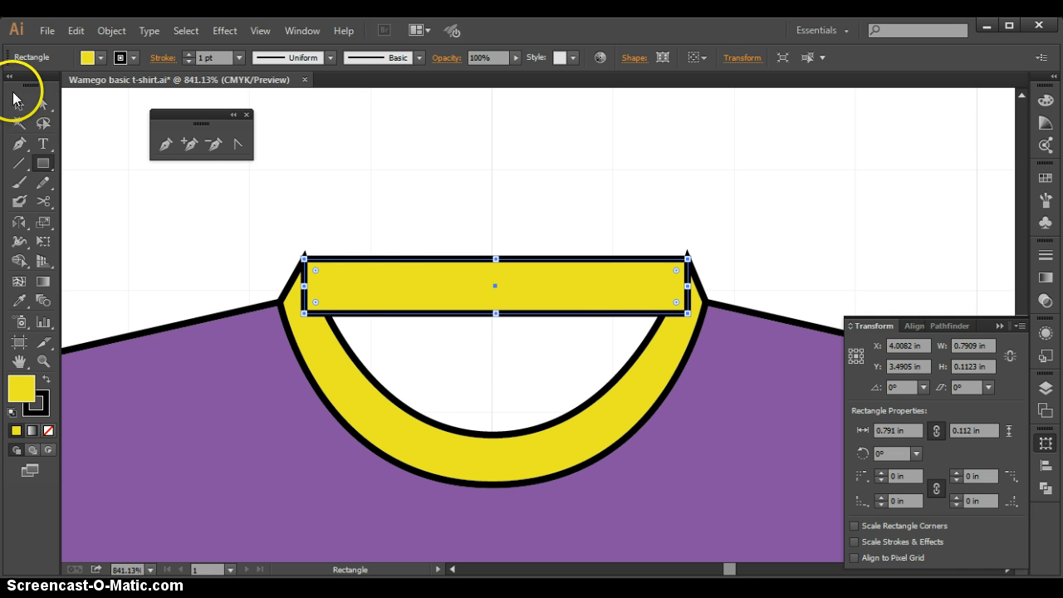
pyautogui.click(16, 105)
pyautogui.click(480, 186)
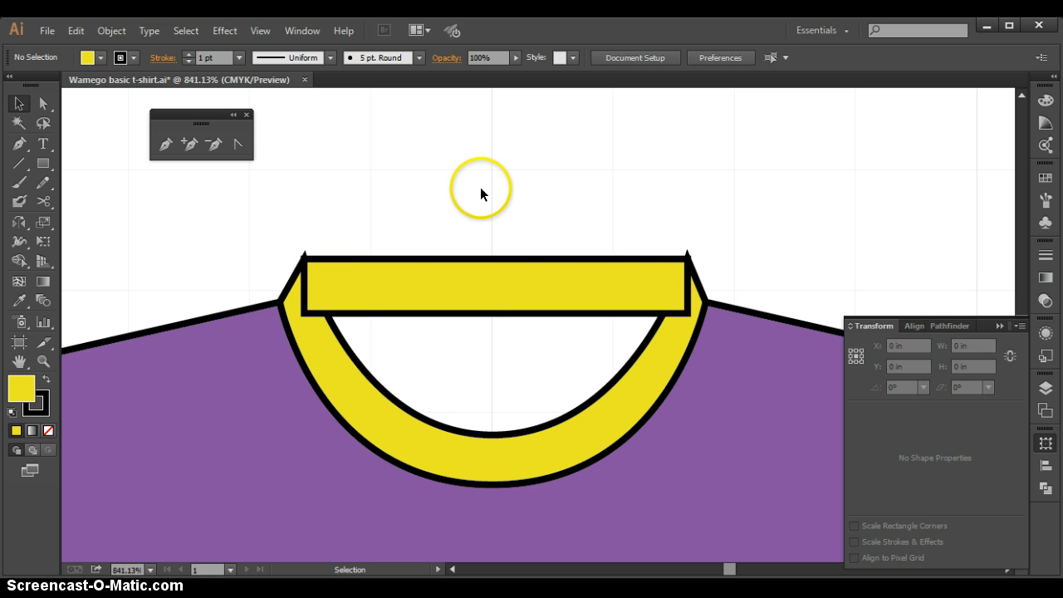
pyautogui.click(999, 326)
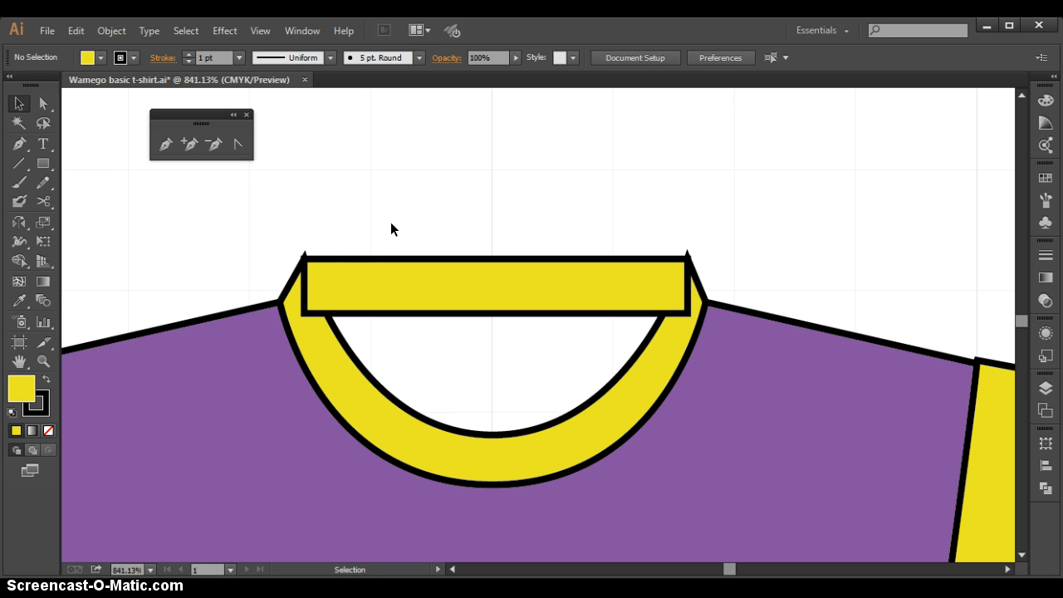
# Send the thin yellow rectangle to the back, behind the front collar shape, and deselect it
pyautogui.click(287, 311)
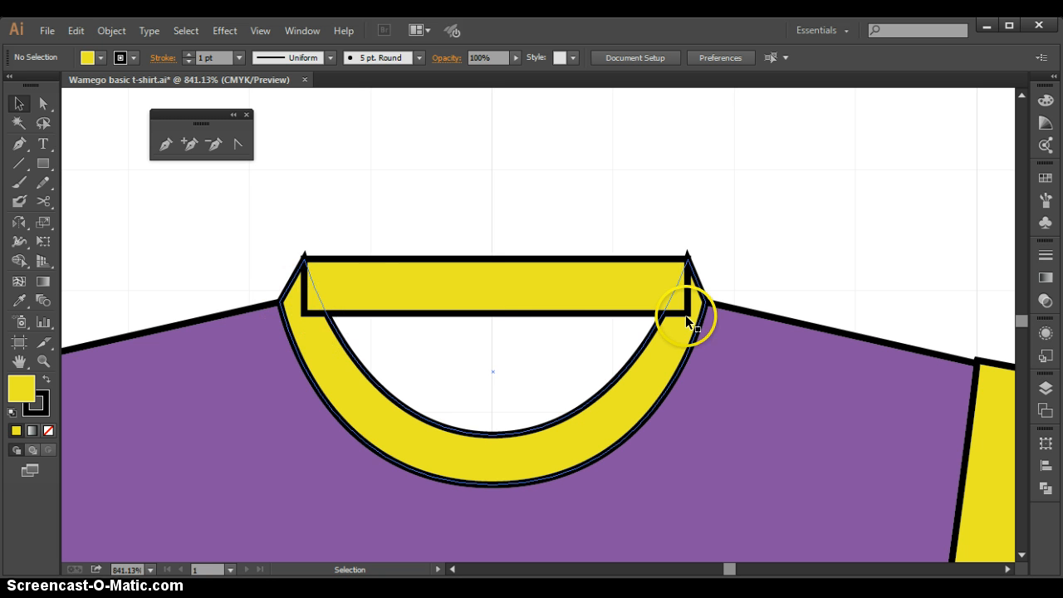
pyautogui.click(502, 285)
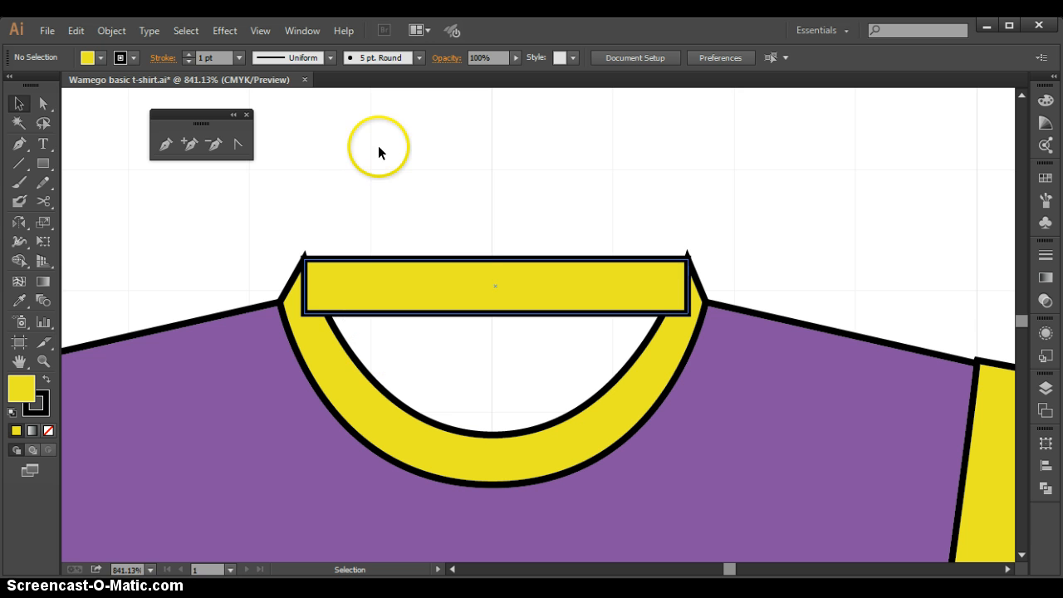
pyautogui.click(448, 285)
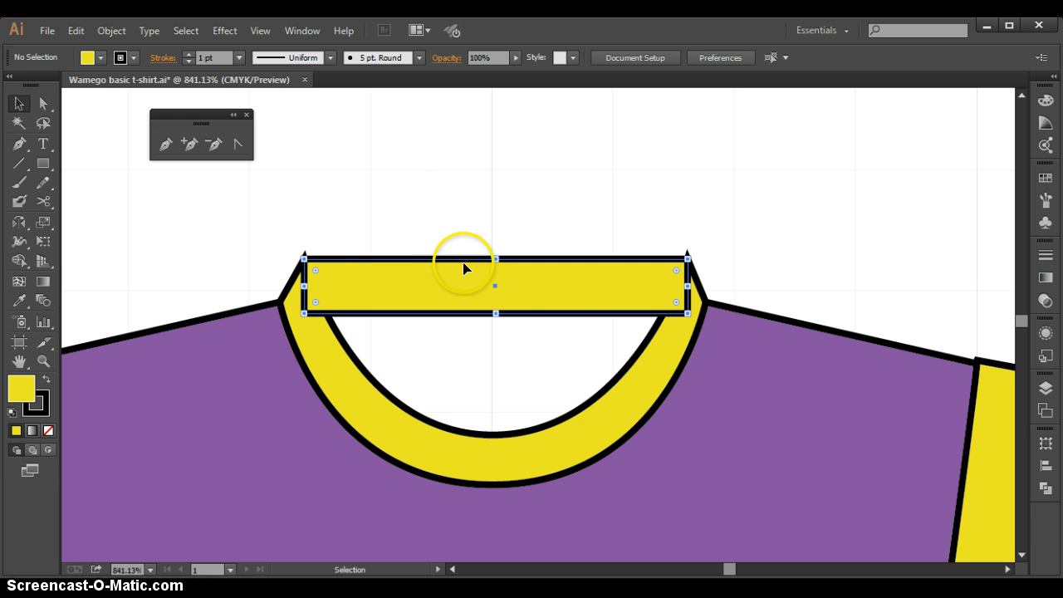
pyautogui.click(110, 31)
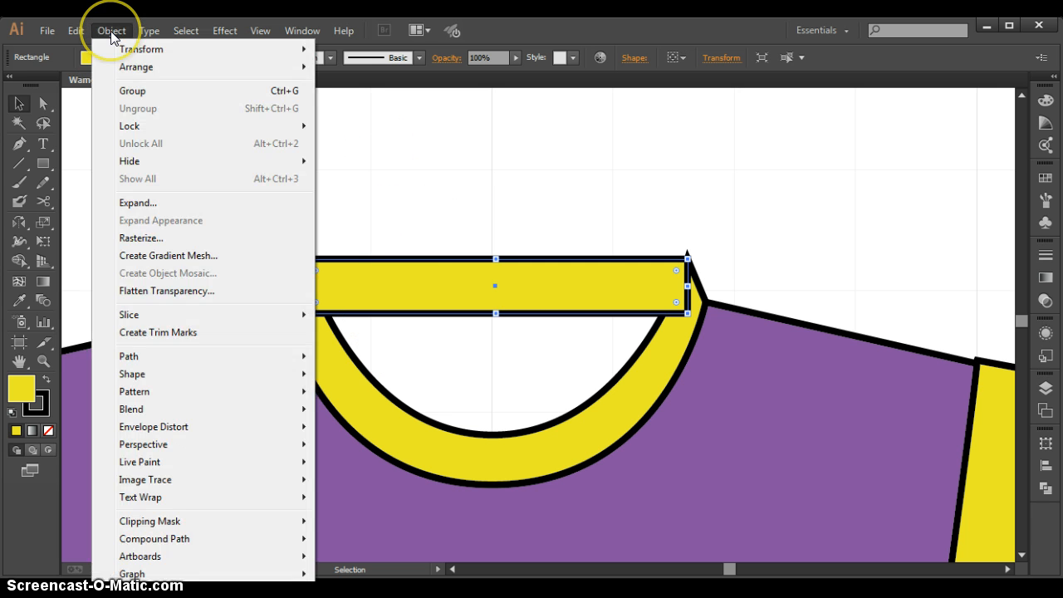
pyautogui.moveTo(120, 66)
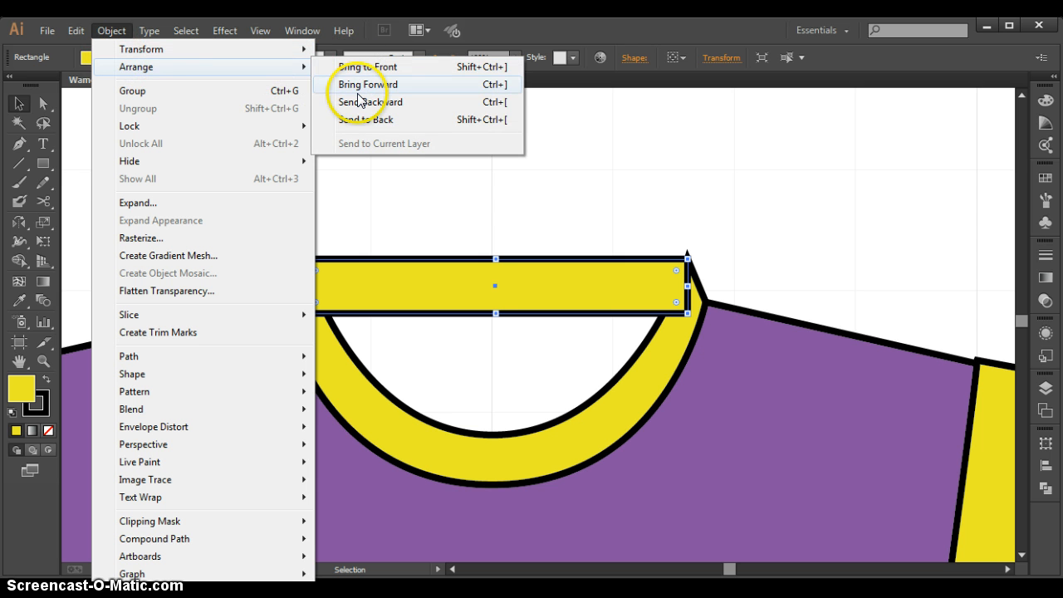
pyautogui.click(360, 121)
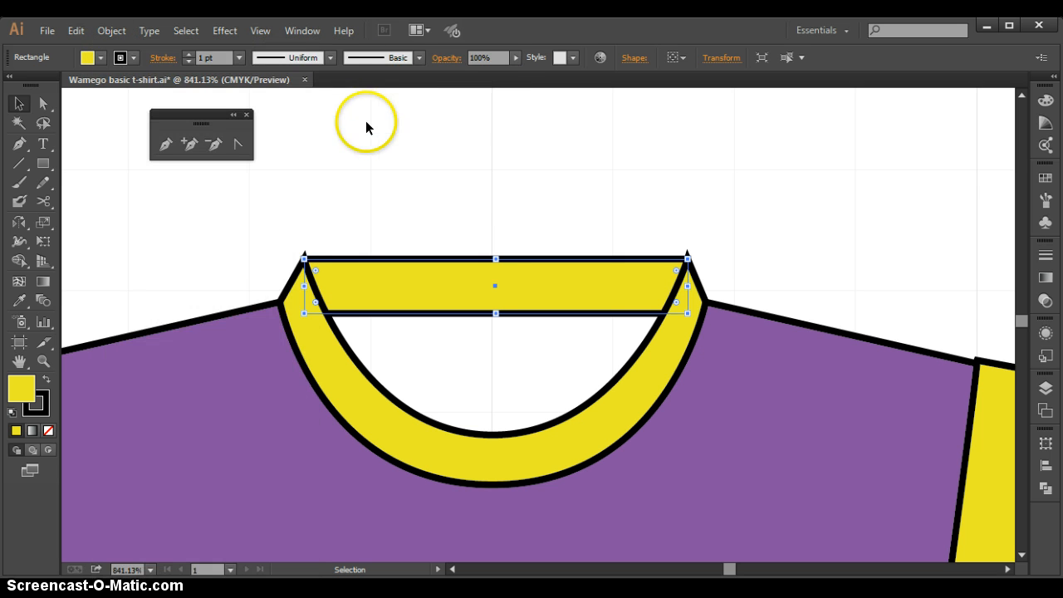
pyautogui.click(493, 169)
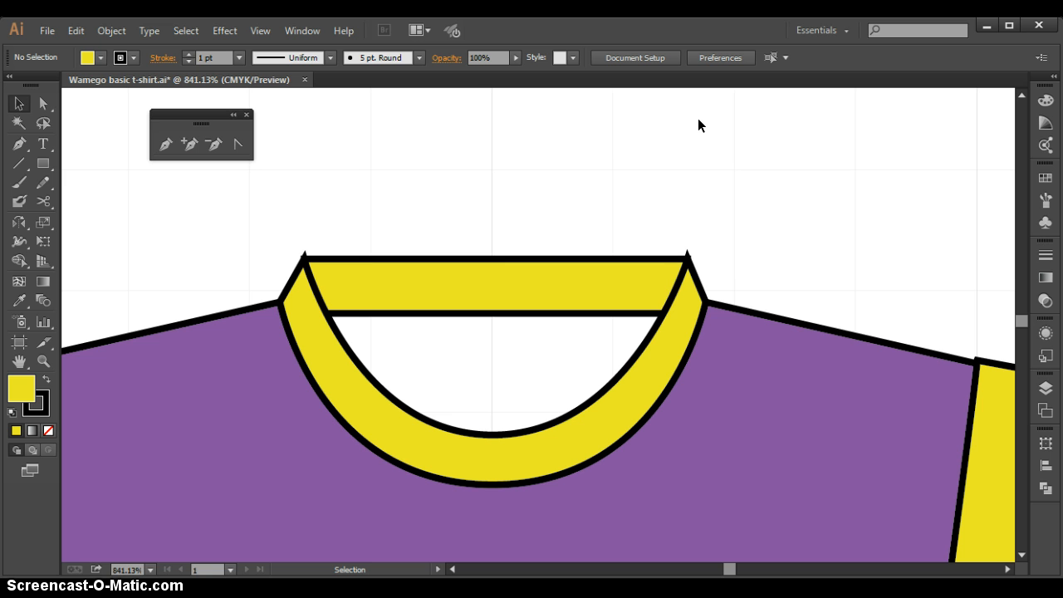
pyautogui.moveTo(507, 212)
pyautogui.mouseDown()
pyautogui.moveTo(514, 366)
pyautogui.moveTo(480, 384)
pyautogui.moveTo(490, 375)
pyautogui.mouseUp()
pyautogui.click(42, 260)
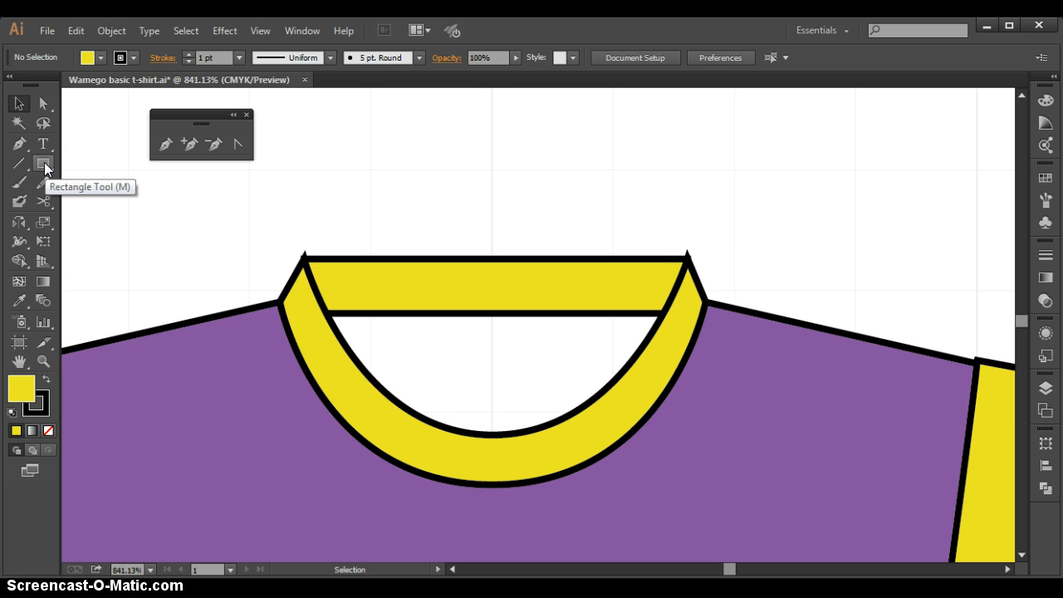
pyautogui.click(301, 306)
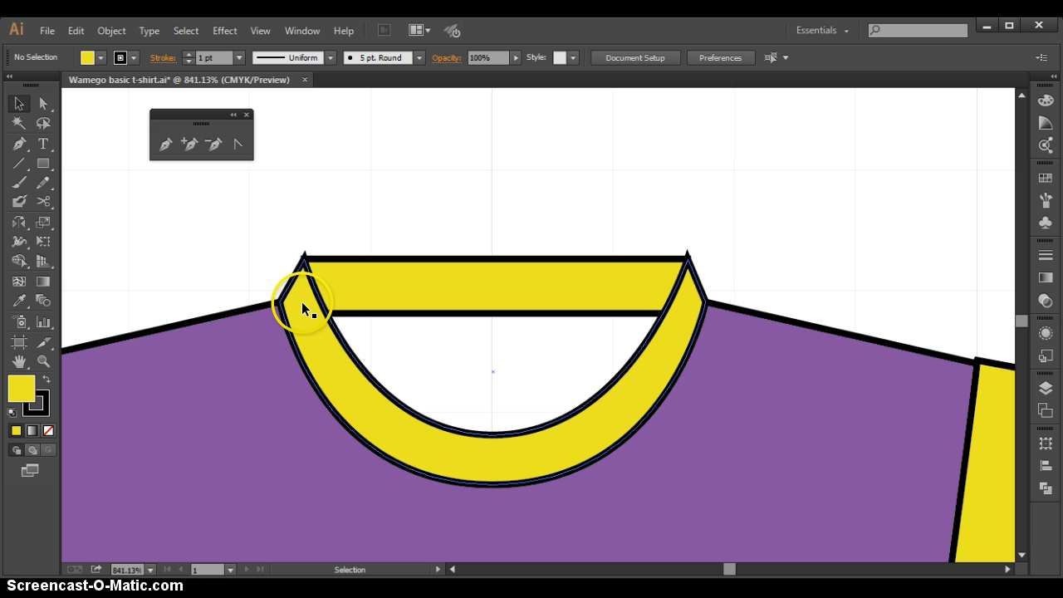
pyautogui.moveTo(298, 301); pyautogui.dragTo(556, 314)
pyautogui.hotkey('ctrl', 'z')
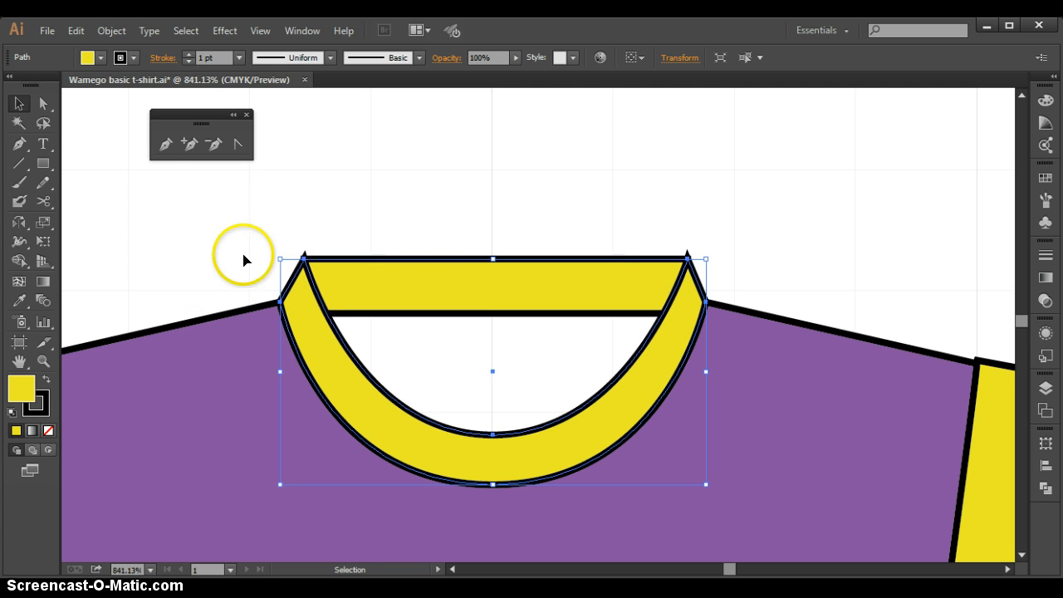
pyautogui.click(212, 239)
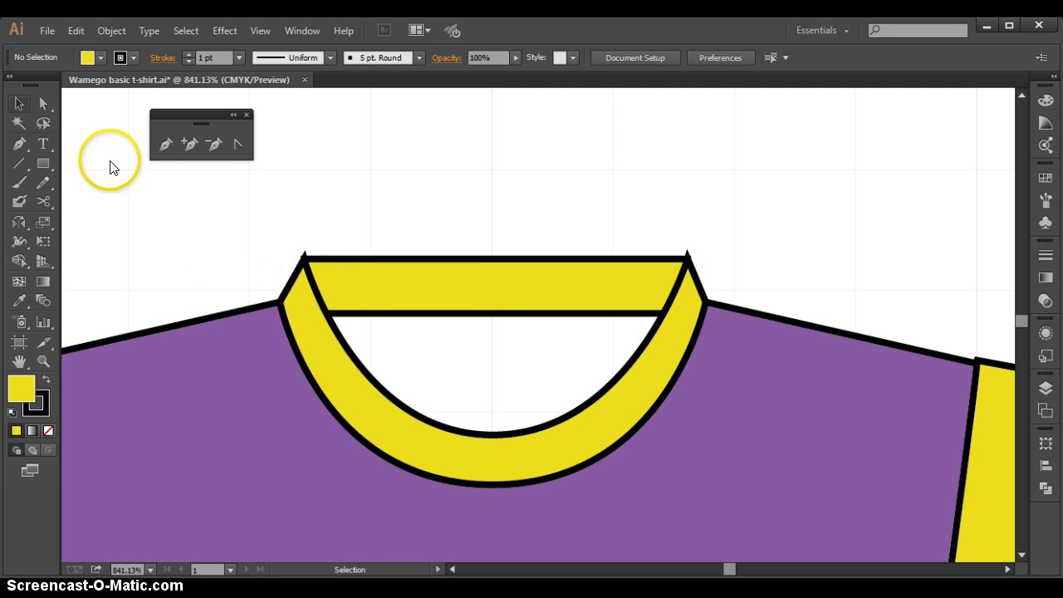
# Draw a rectangle about 0.78 in wide and 0.43 in high covering the whole neck opening, ending just below the collar
pyautogui.click(43, 165)
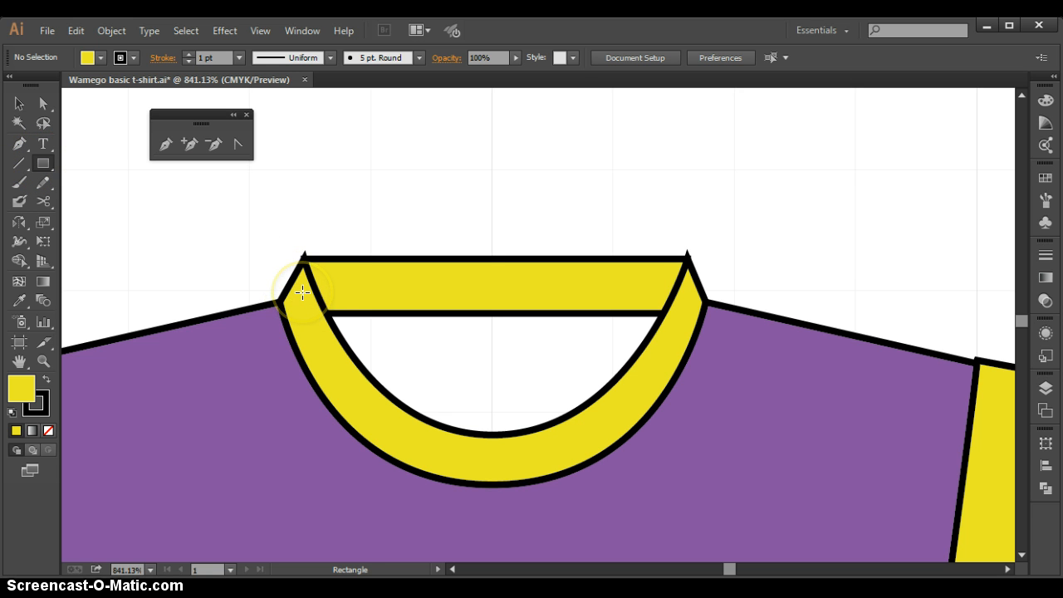
pyautogui.moveTo(302, 297); pyautogui.dragTo(683, 451)
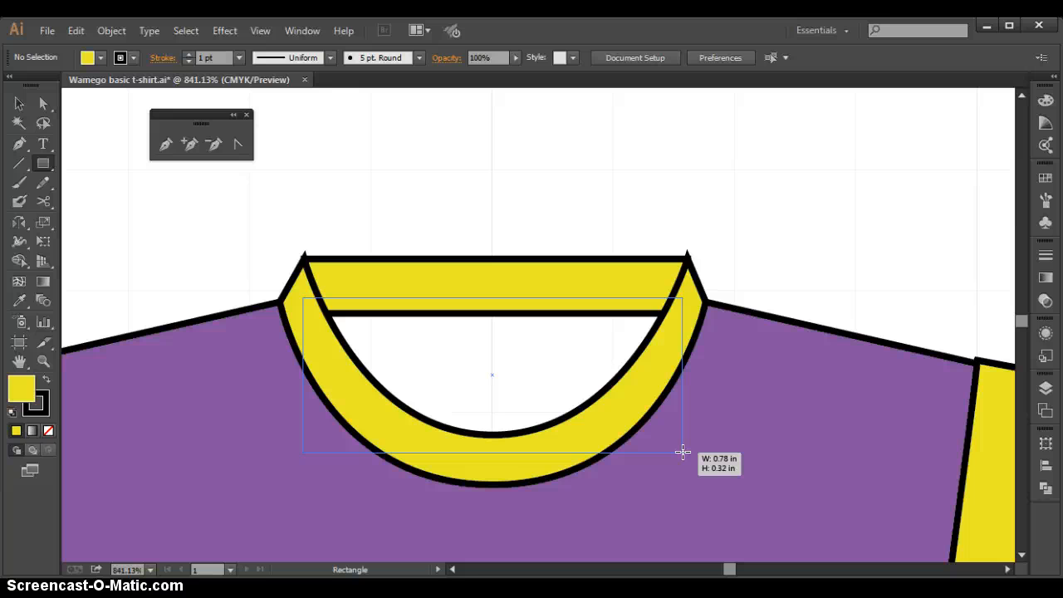
pyautogui.moveTo(683, 452); pyautogui.dragTo(682, 503)
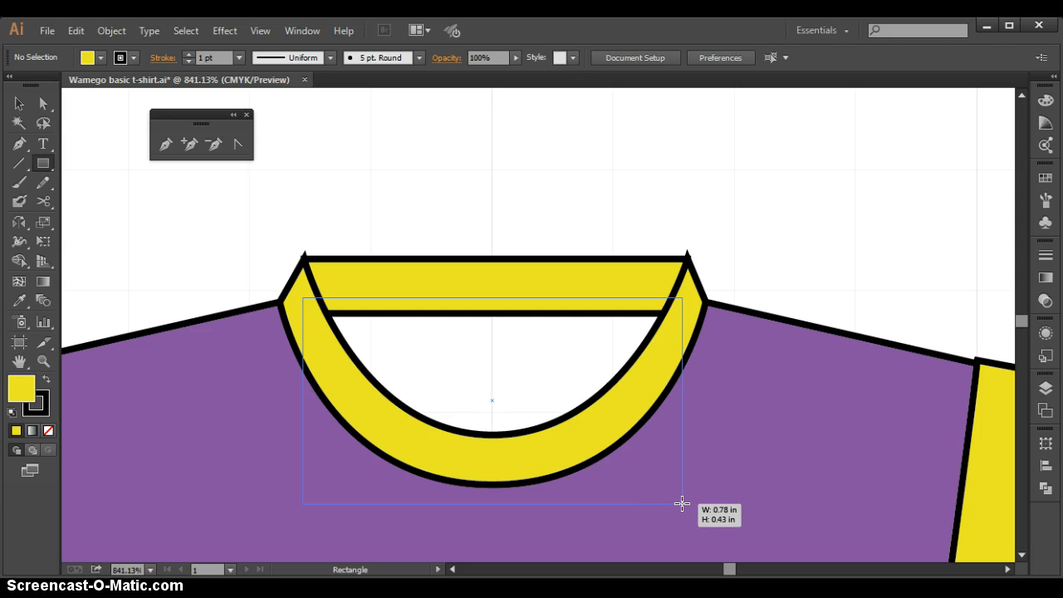
pyautogui.moveTo(683, 505); pyautogui.dragTo(684, 504)
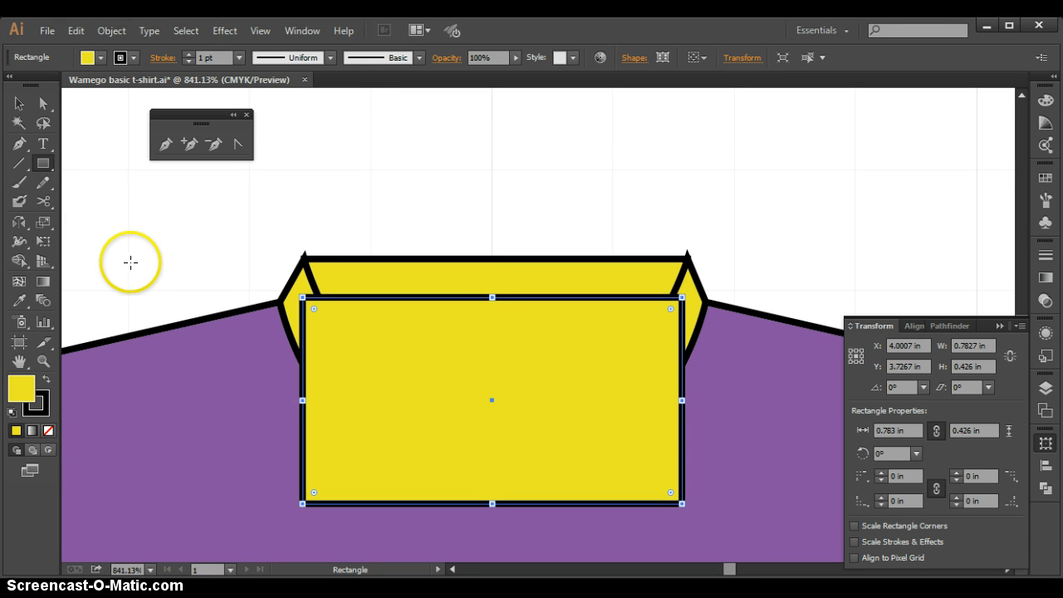
# Recolor the large neck rectangle with the shirt body's purple fill using the Eyedropper
pyautogui.click(18, 302)
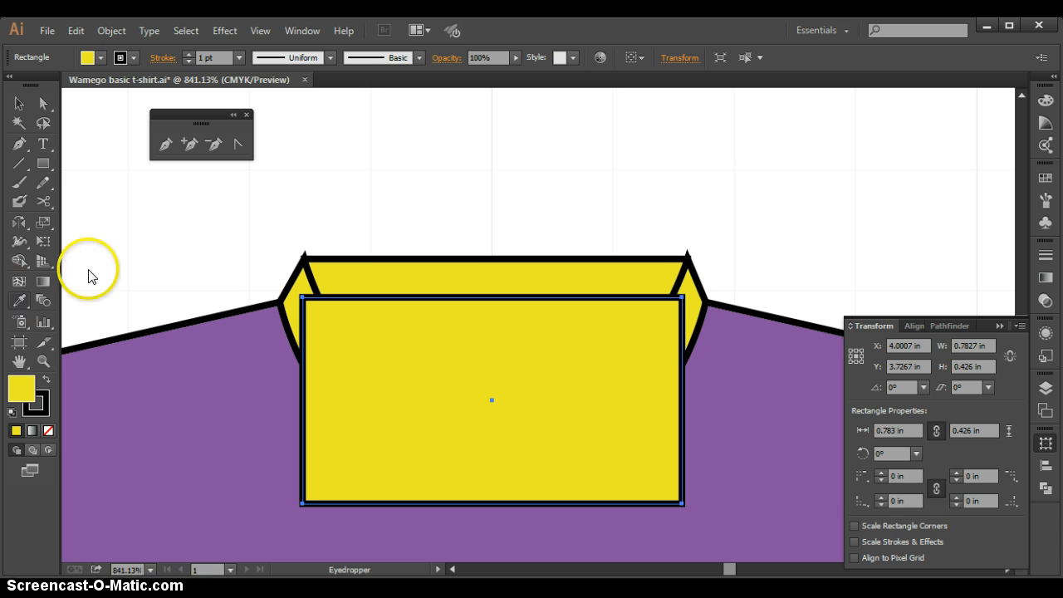
pyautogui.click(152, 385)
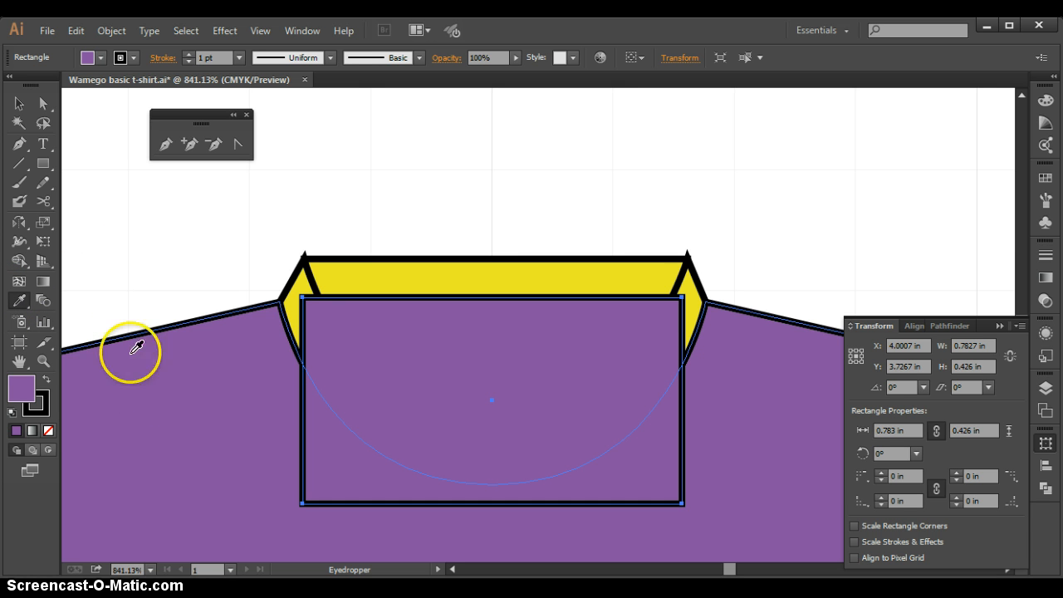
pyautogui.click(19, 105)
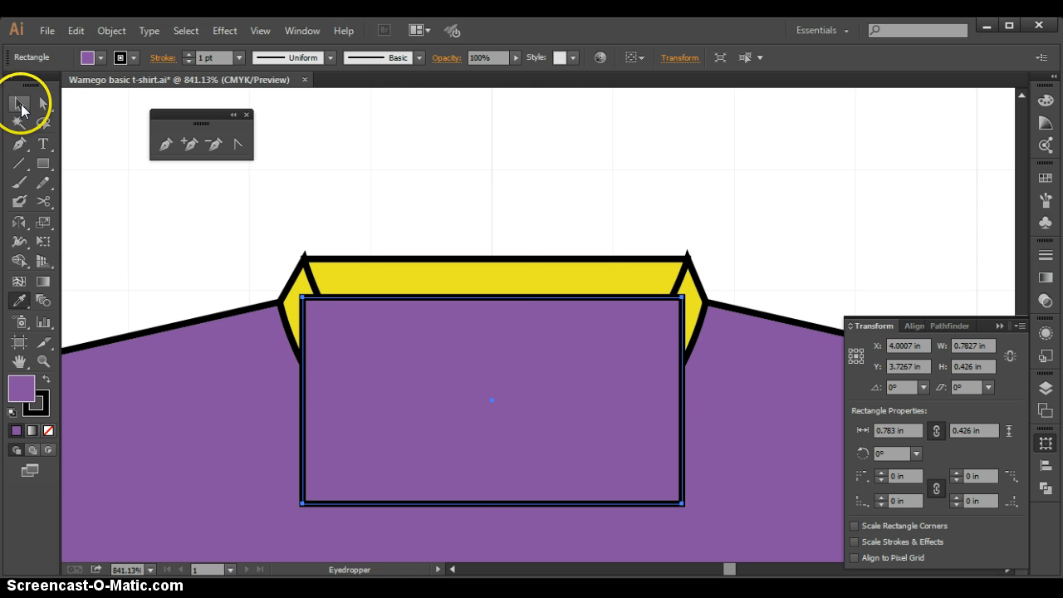
# Send the purple neck rectangle to the back, behind the collar pieces and the shirt body
pyautogui.click(461, 392)
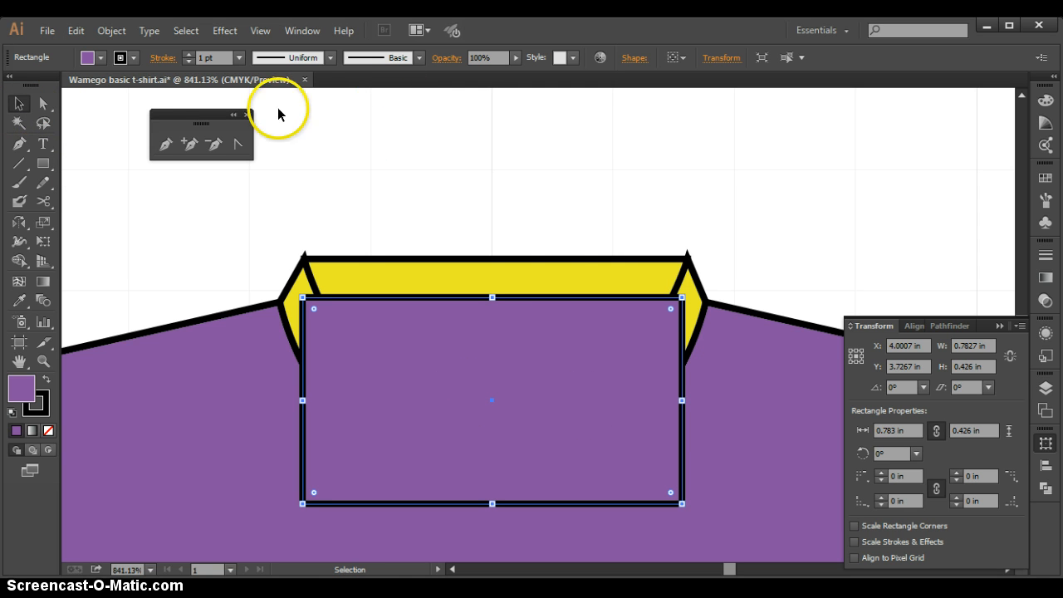
pyautogui.click(108, 30)
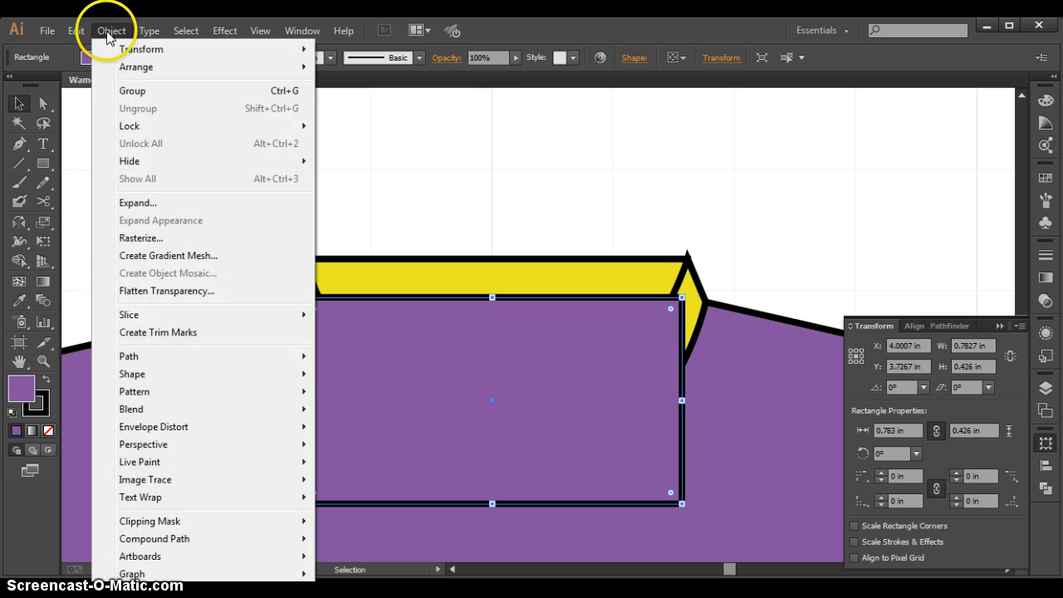
pyautogui.moveTo(108, 65)
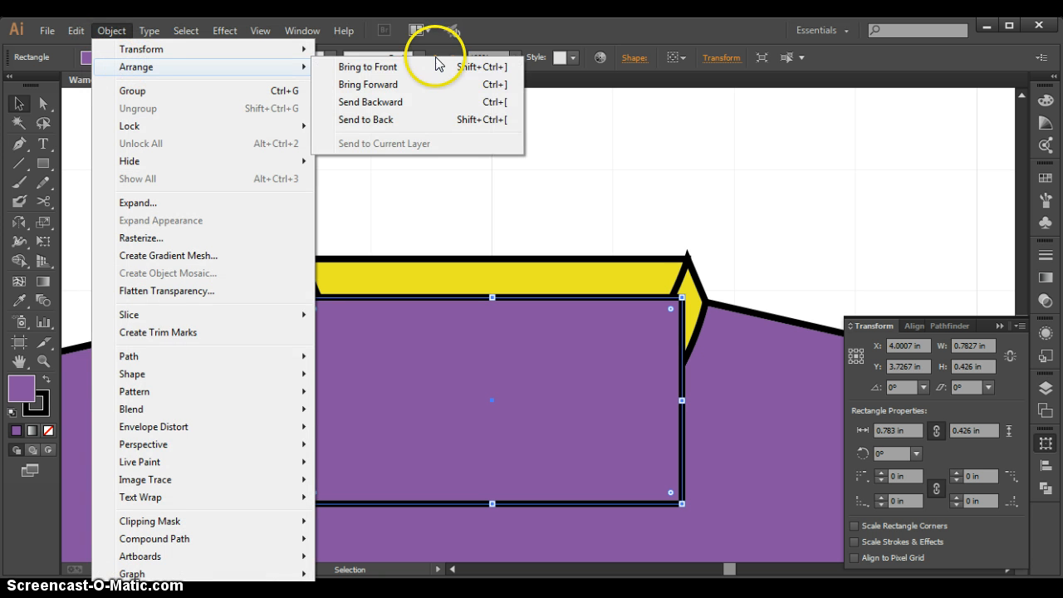
pyautogui.click(385, 121)
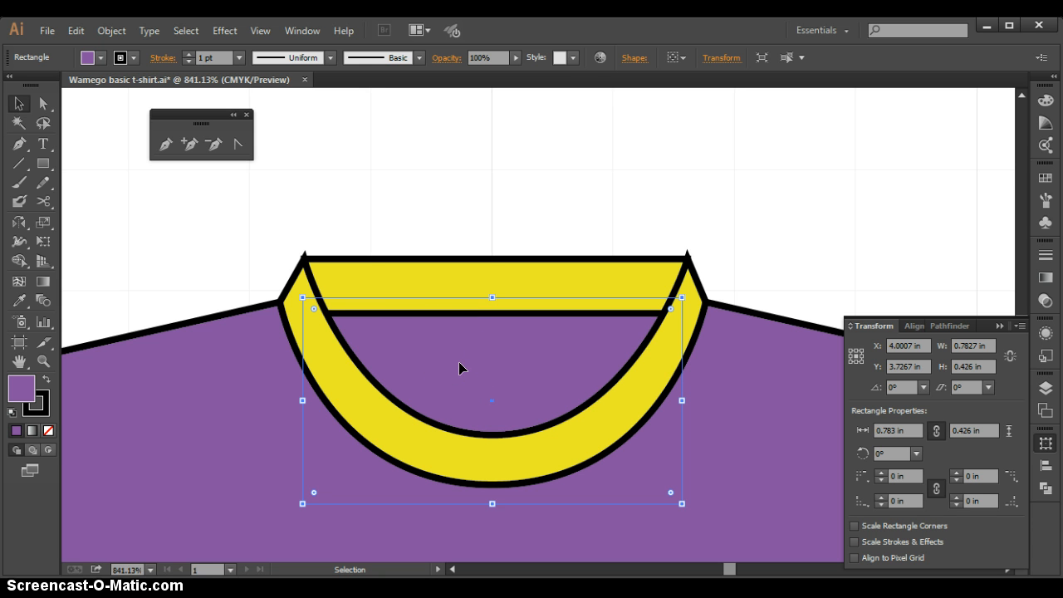
# Change the neck rectangle's fill to the darker purple #60377A as the shirt's inside, and deselect it
pyautogui.doubleClick(16, 395)
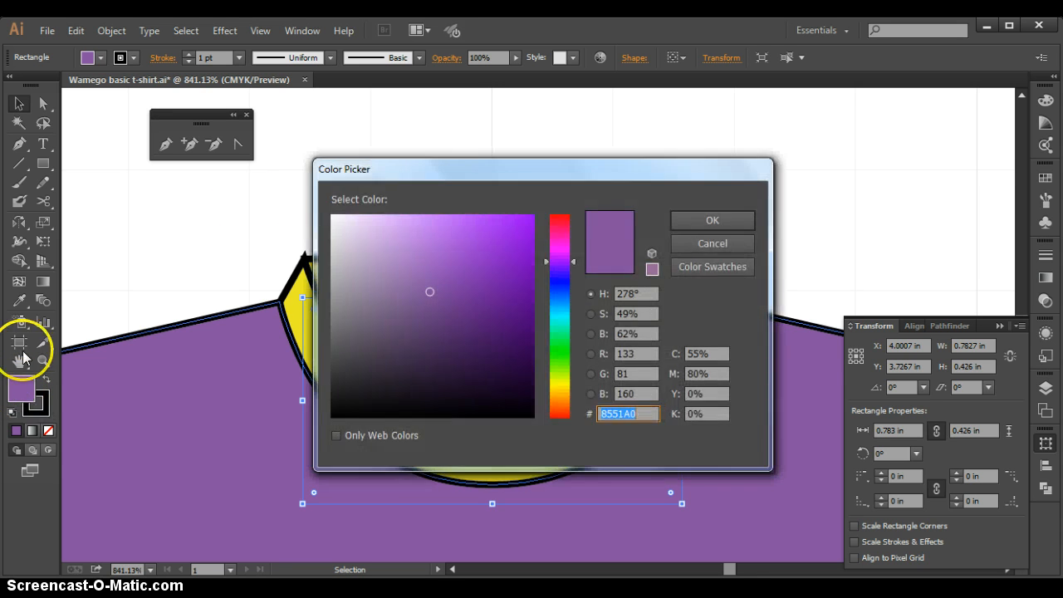
pyautogui.moveTo(534, 171); pyautogui.dragTo(736, 124)
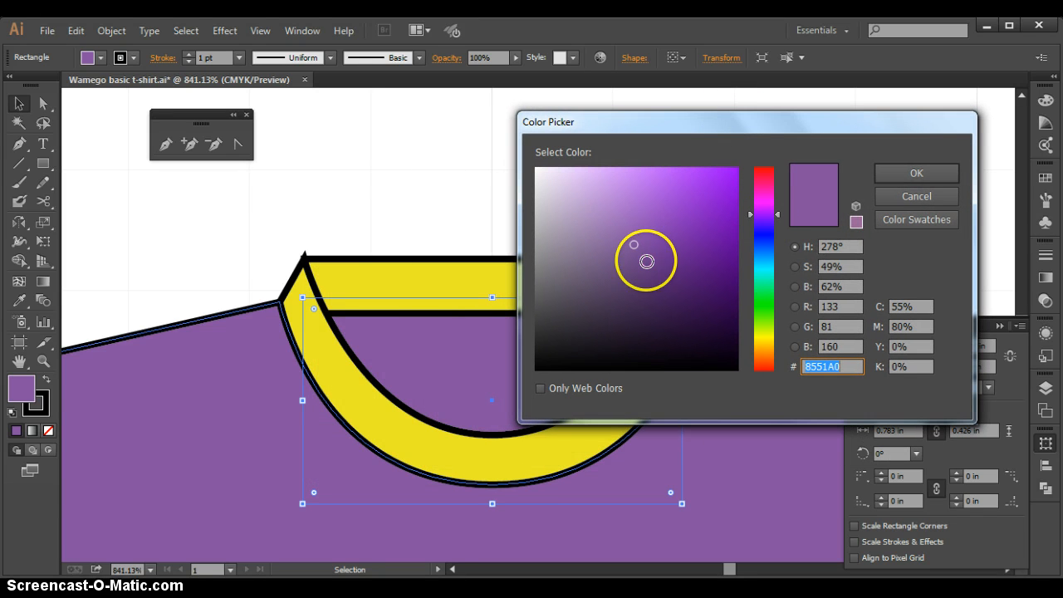
pyautogui.click(643, 270)
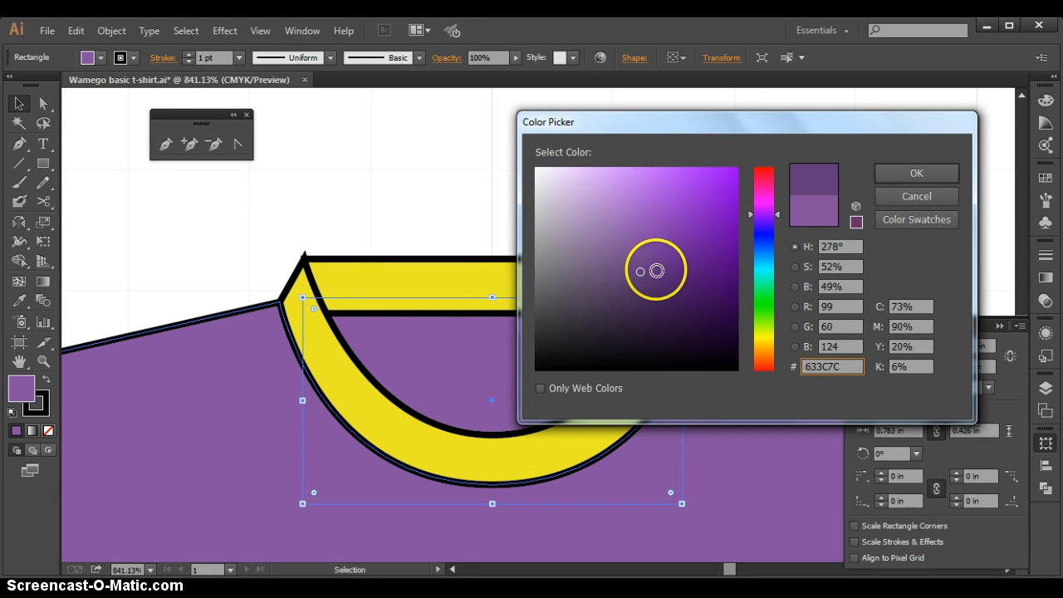
pyautogui.click(647, 273)
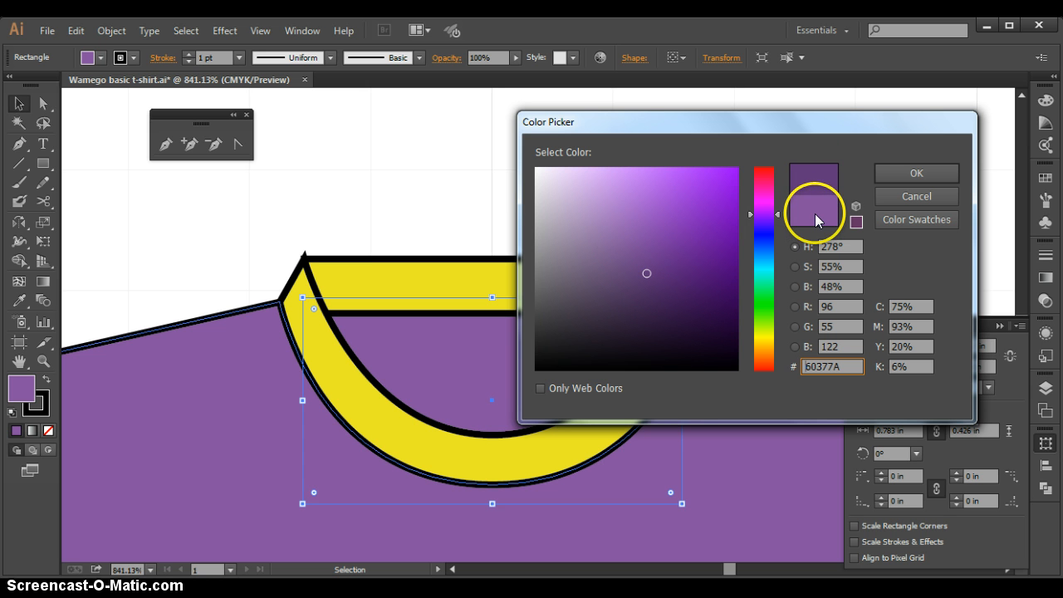
pyautogui.click(898, 173)
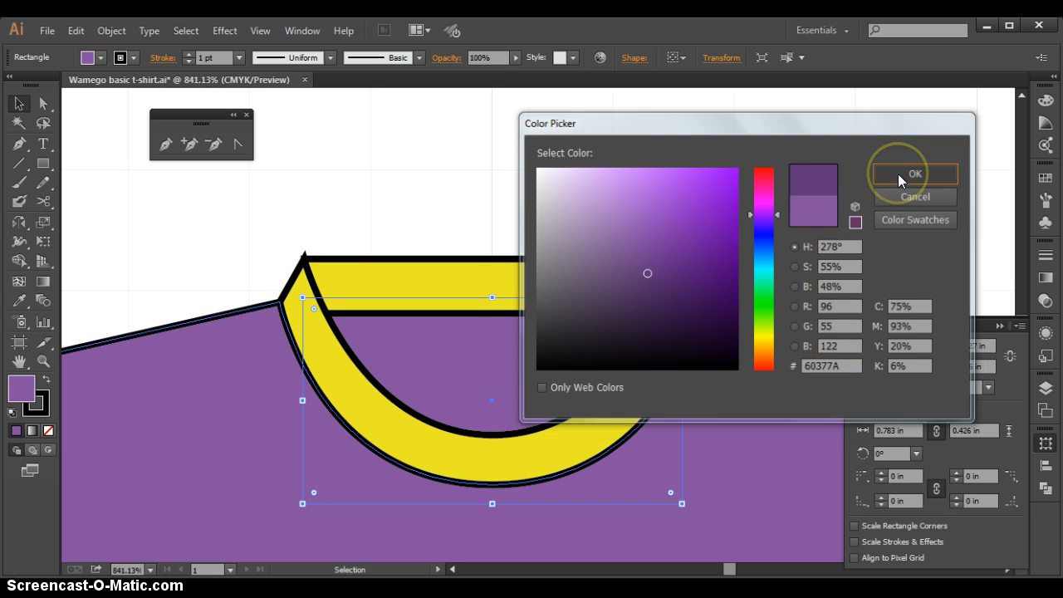
pyautogui.click(791, 171)
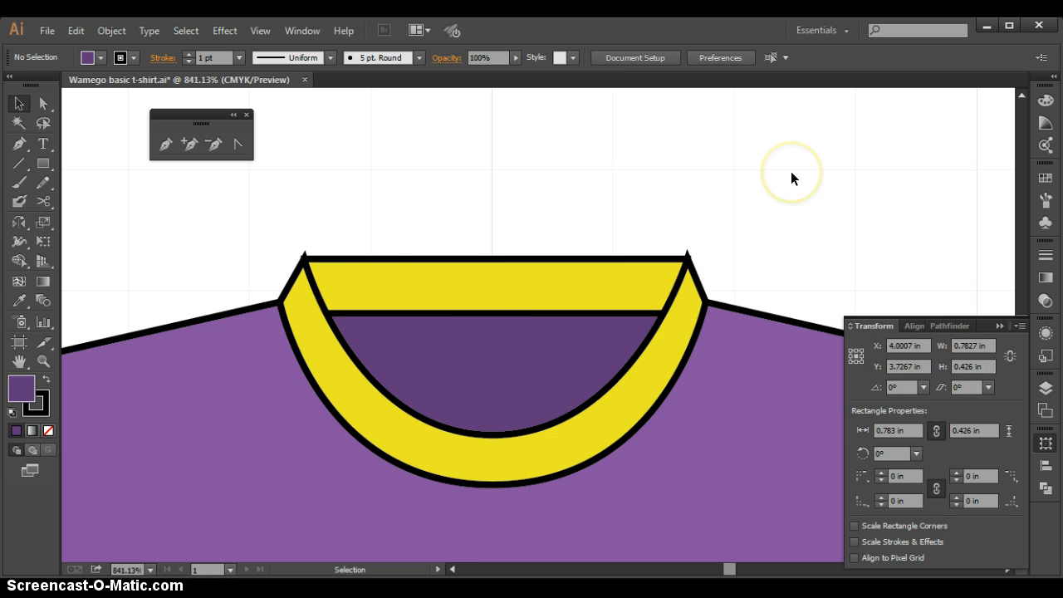
# Give the thin back collar rectangle a slightly darker yellow fill than the front collar
pyautogui.click(451, 278)
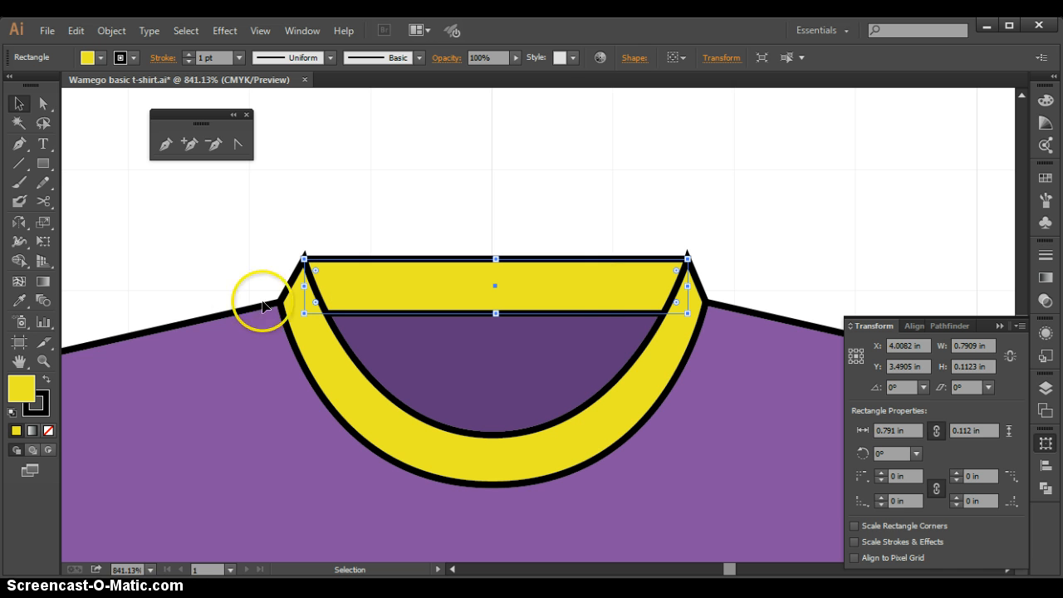
pyautogui.doubleClick(21, 388)
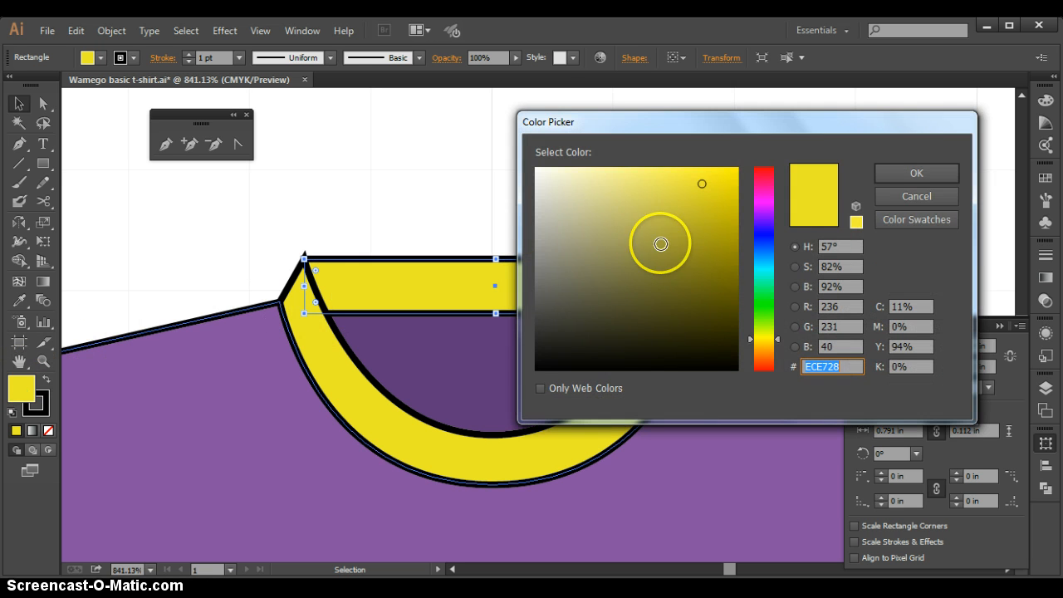
pyautogui.moveTo(710, 211)
pyautogui.mouseDown()
pyautogui.moveTo(712, 202)
pyautogui.moveTo(684, 201)
pyautogui.moveTo(695, 216)
pyautogui.mouseUp()
pyautogui.click(882, 172)
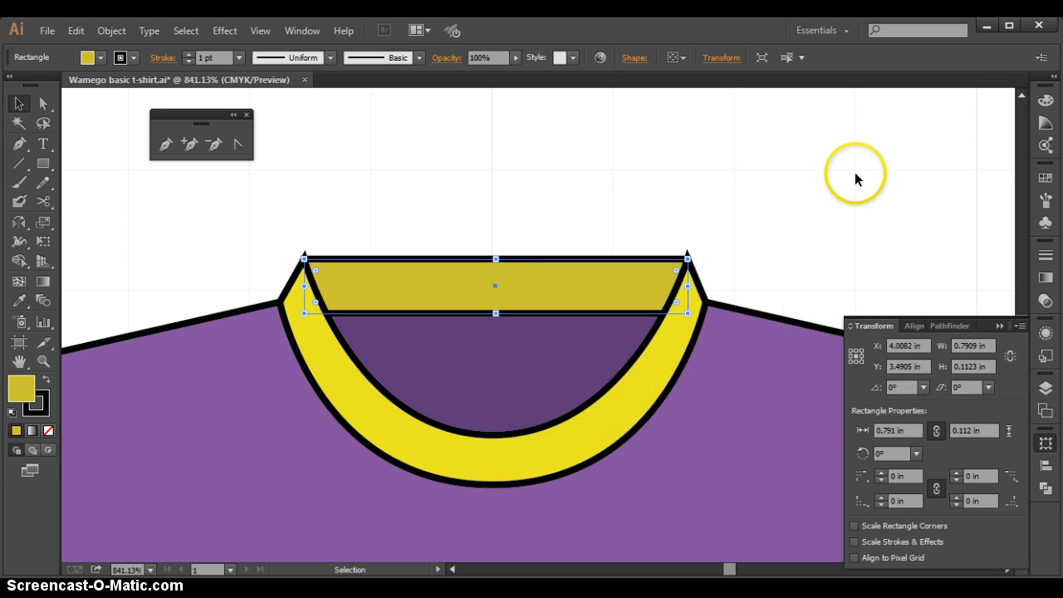
# Slightly round the corners of the yellow front collar to remove the spikes protruding above the back neckband, and deselect it
pyautogui.click(615, 153)
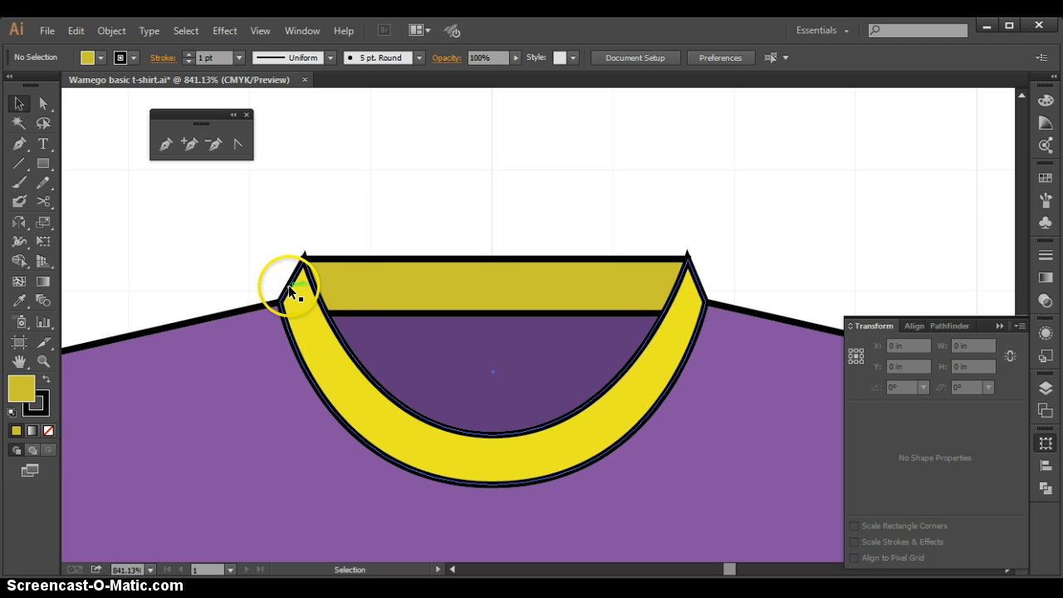
pyautogui.click(284, 287)
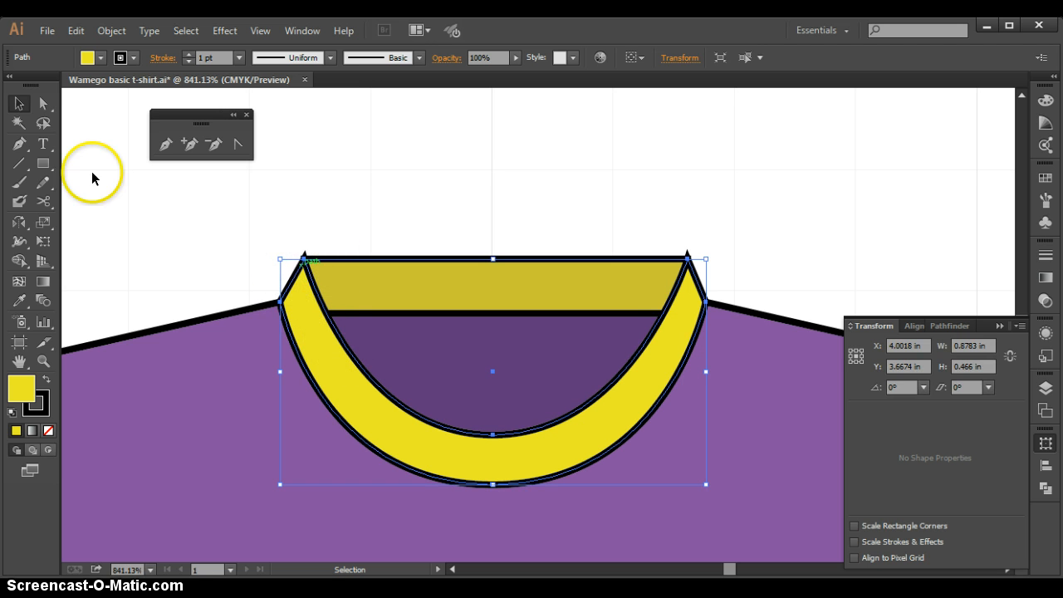
pyautogui.click(43, 103)
pyautogui.click(209, 241)
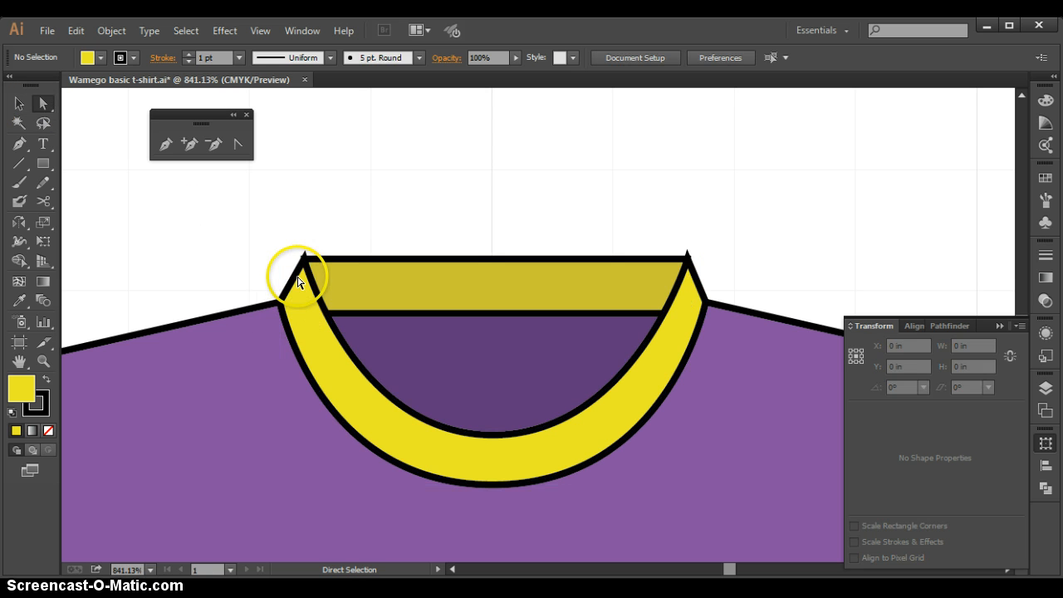
pyautogui.click(304, 261)
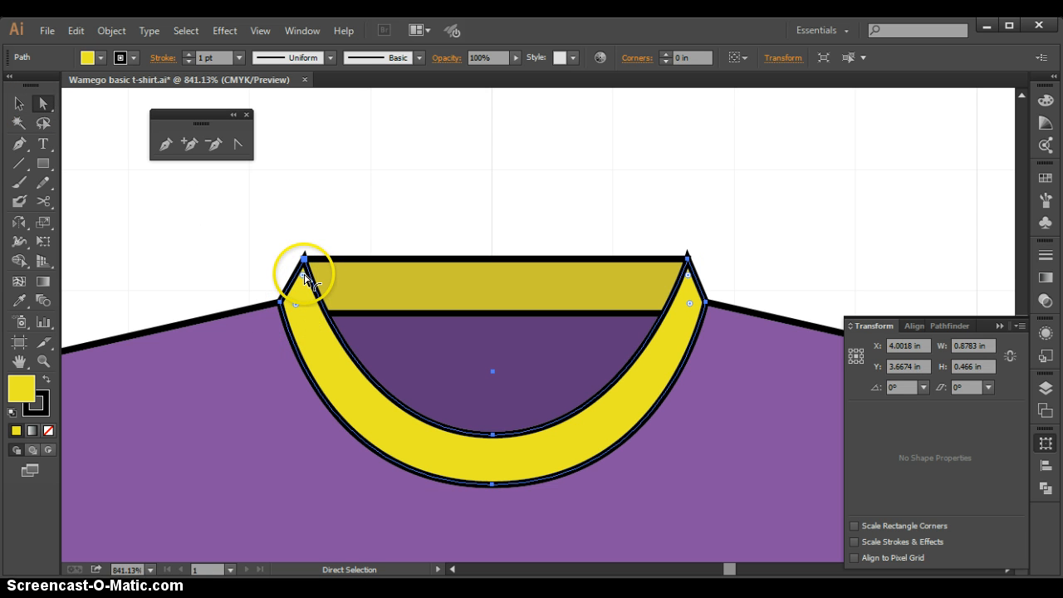
pyautogui.moveTo(302, 279); pyautogui.dragTo(303, 264)
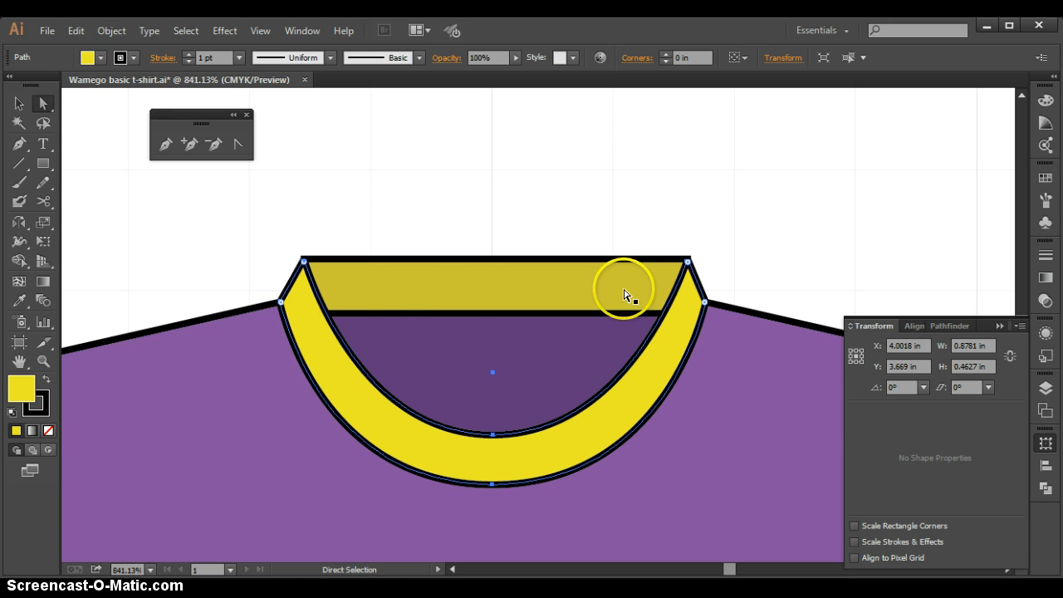
pyautogui.click(688, 263)
pyautogui.moveTo(688, 265); pyautogui.dragTo(688, 264)
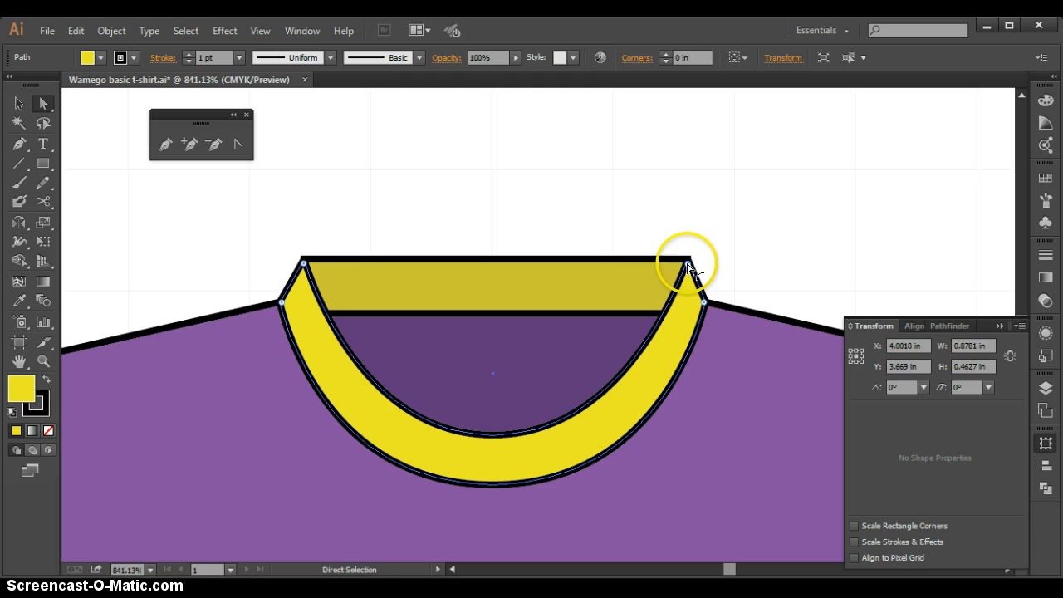
pyautogui.click(768, 246)
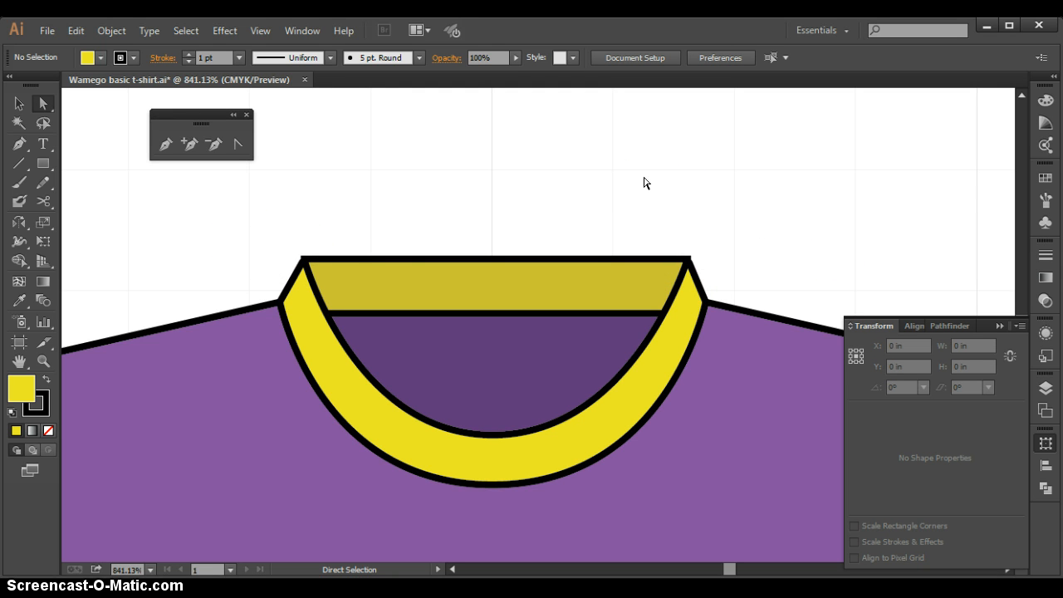
# Fit the whole artboard in view and zoom in on the full T-shirt to examine the collar with the body and sleeves
pyautogui.press('z')
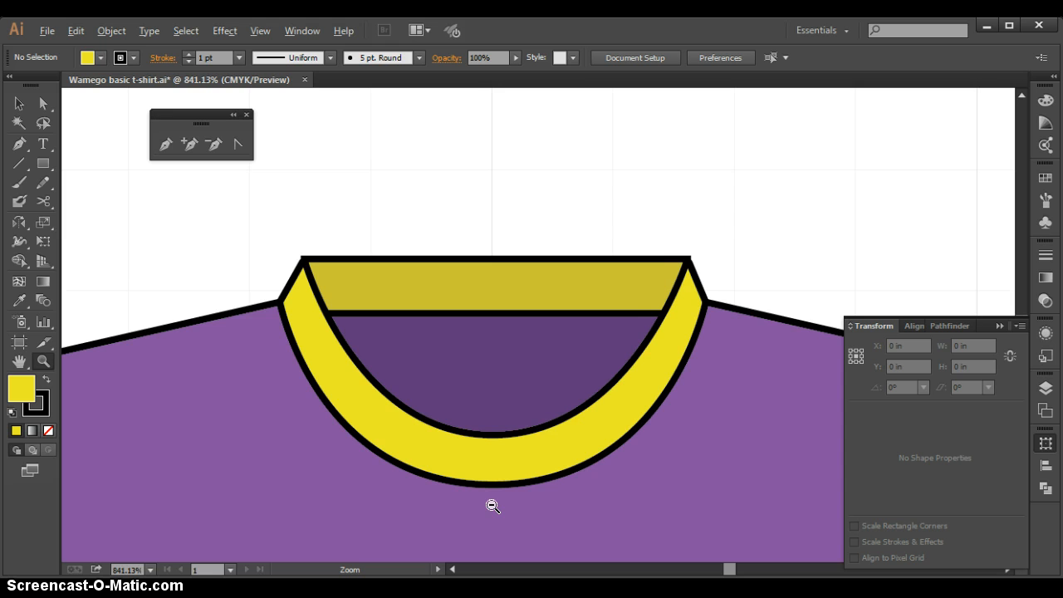
pyautogui.keyDown('alt'); pyautogui.click(492, 506); pyautogui.keyUp('alt')
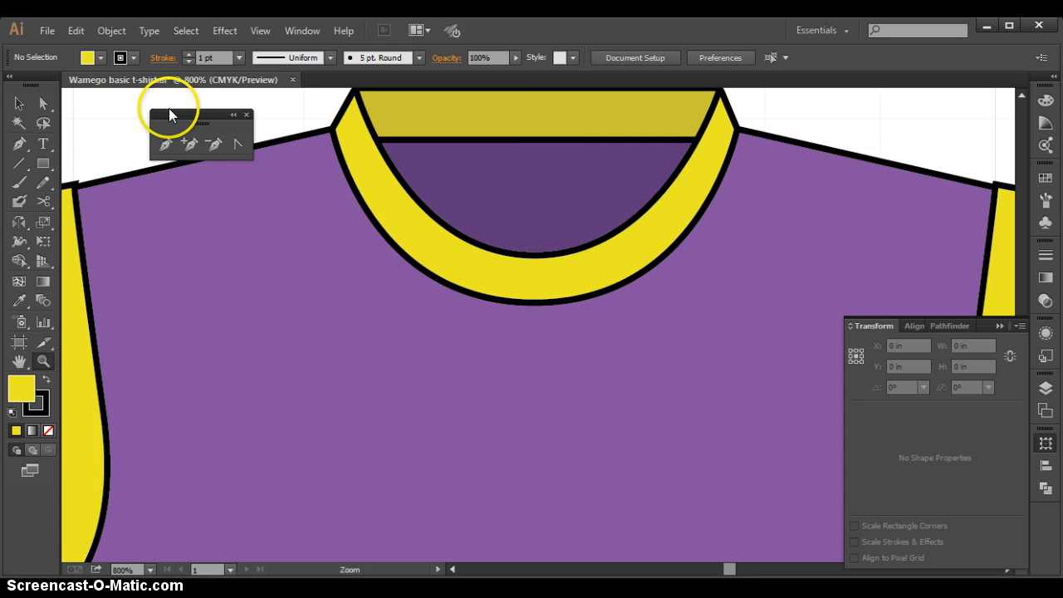
pyautogui.click(266, 30)
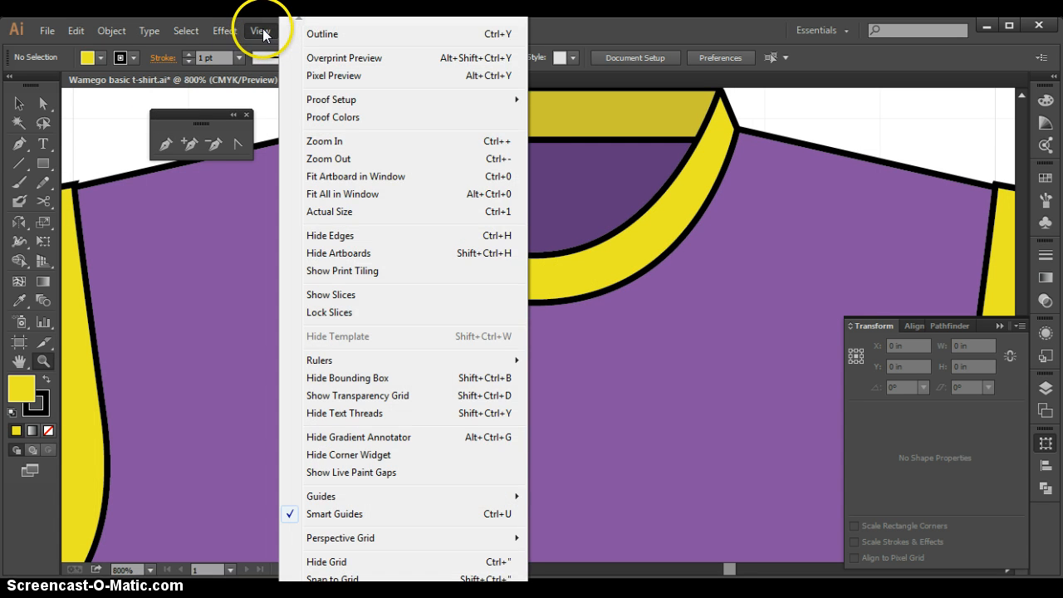
pyautogui.click(339, 194)
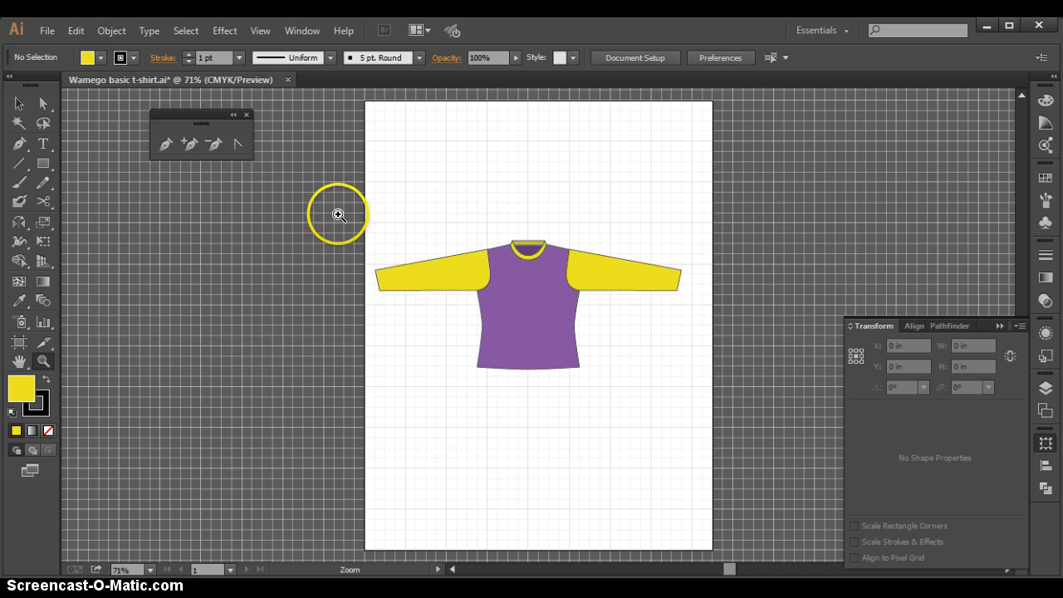
pyautogui.moveTo(339, 214); pyautogui.dragTo(727, 388)
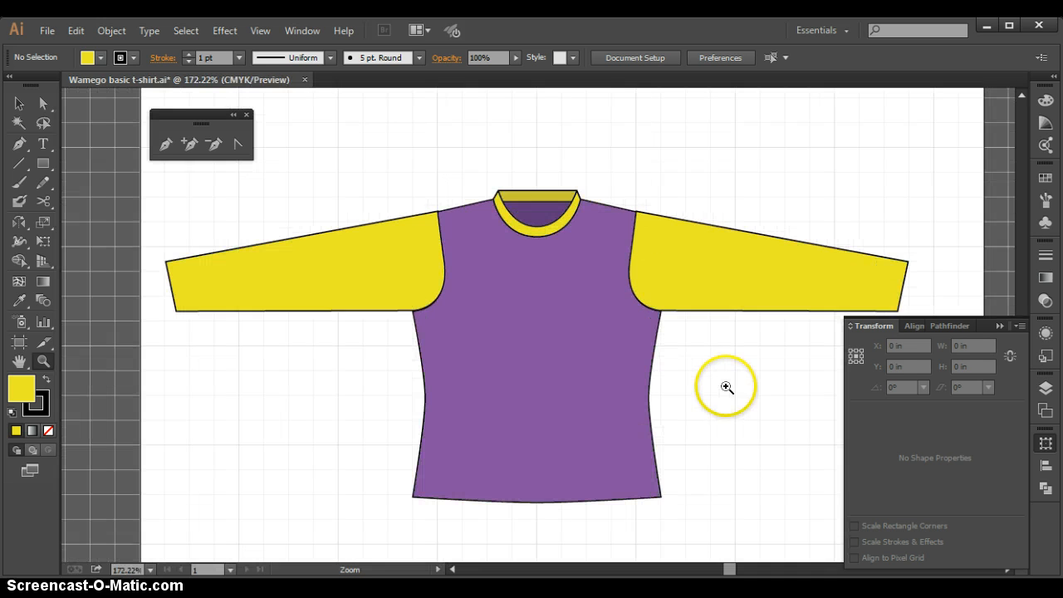